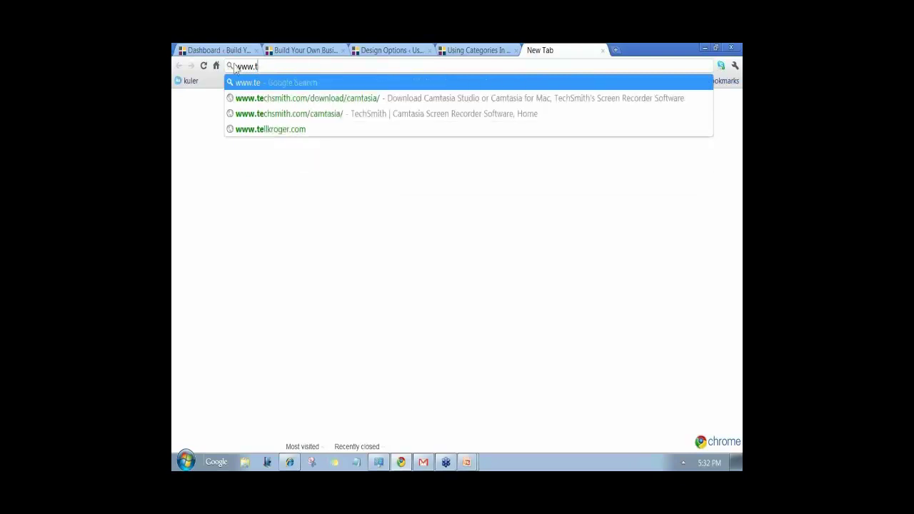
type("hesis")
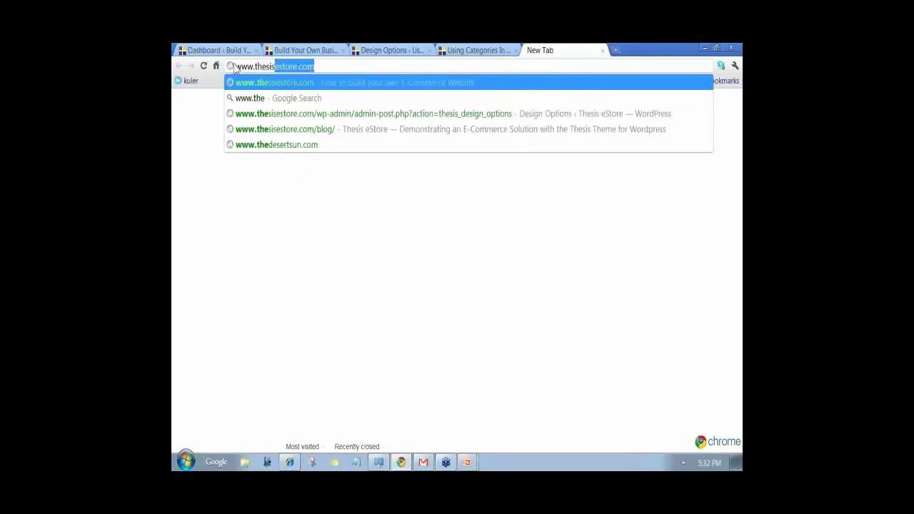
type("css.com")
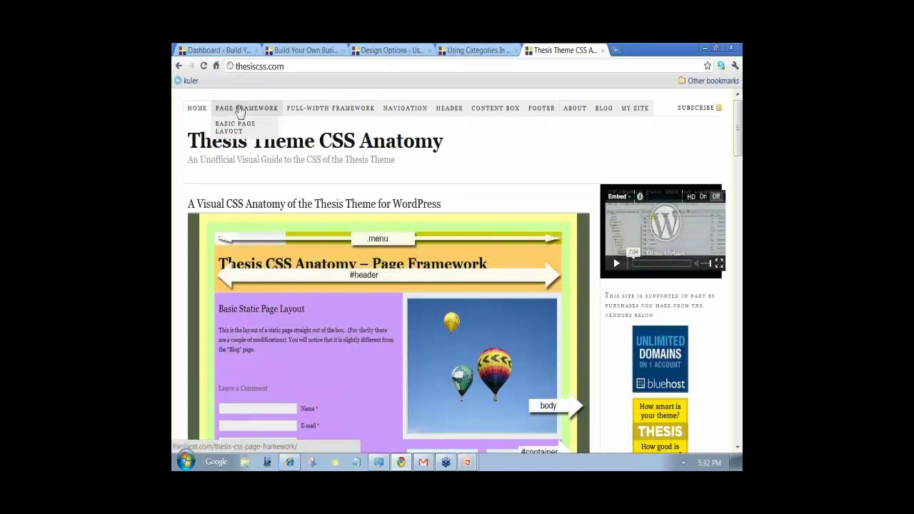
left_click(238, 109)
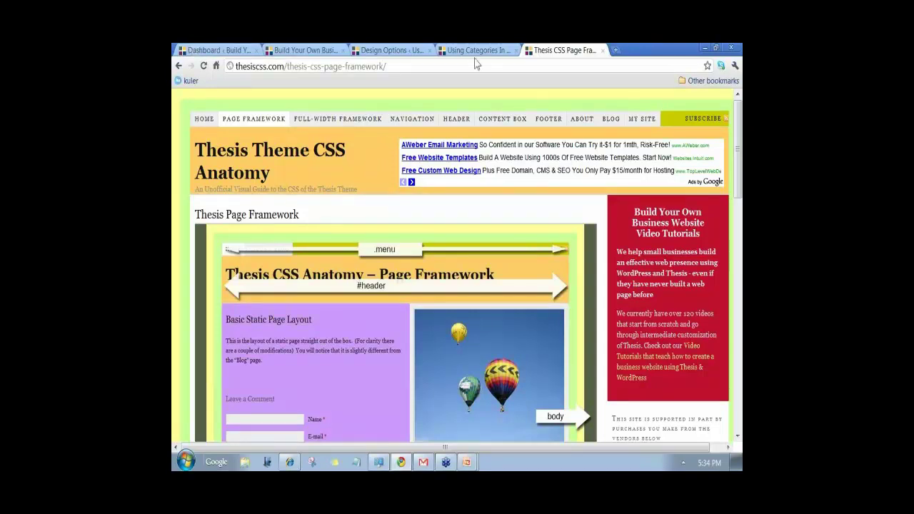
Load the client's practice website in a new tab, removing the extra letter from the misspelled domain
key("ctrl+t")
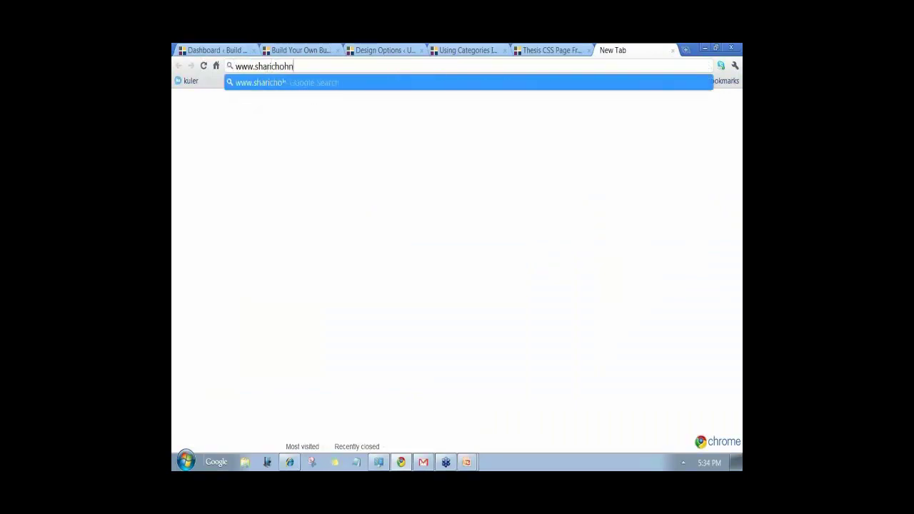
type(".com")
key("Return")
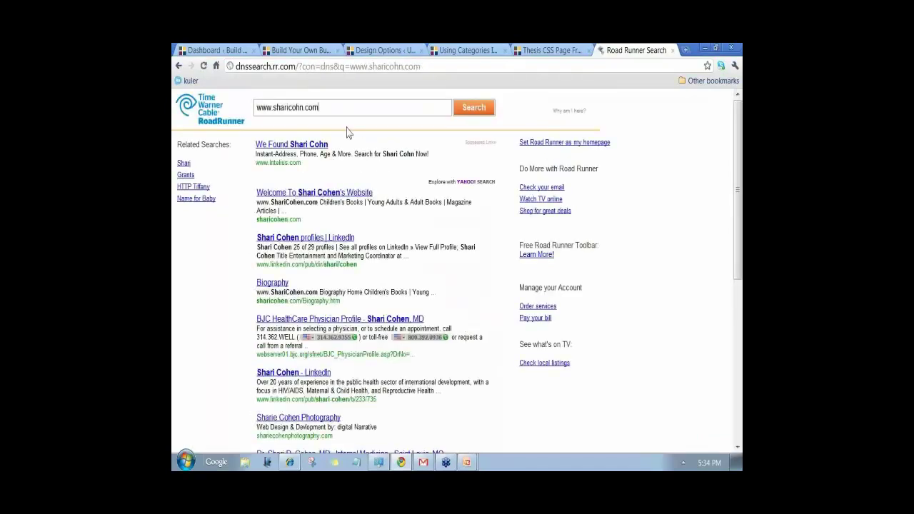
left_click(304, 193)
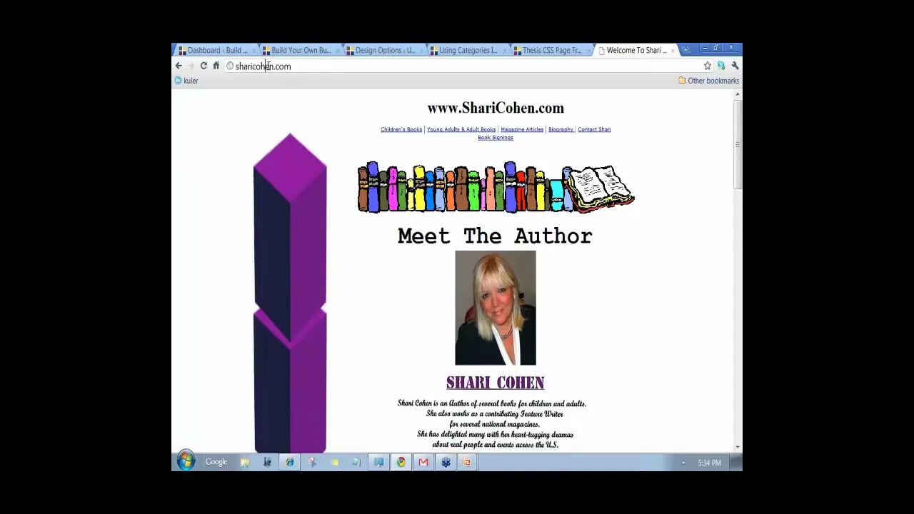
left_click_drag(264, 65, 269, 66)
key("BackSpace")
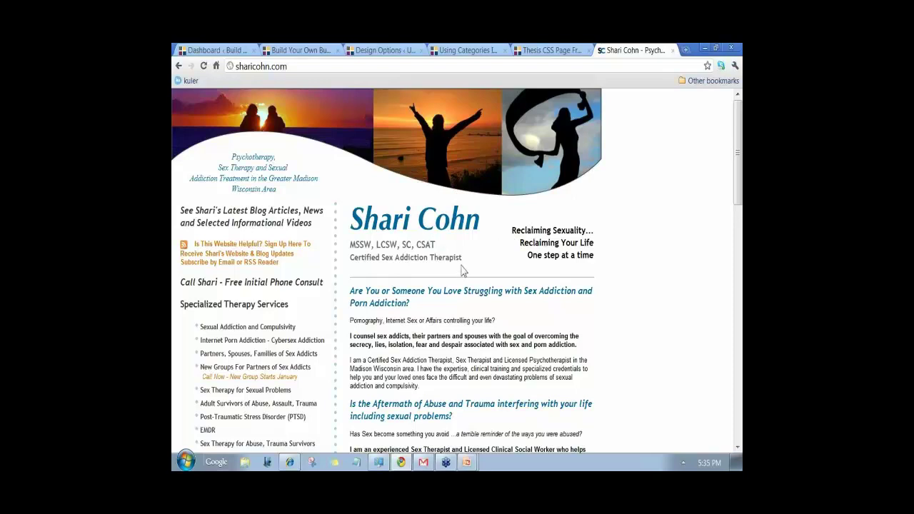
Append /blog to the site address to load the blog, then select its full URL for copying
left_click(298, 68)
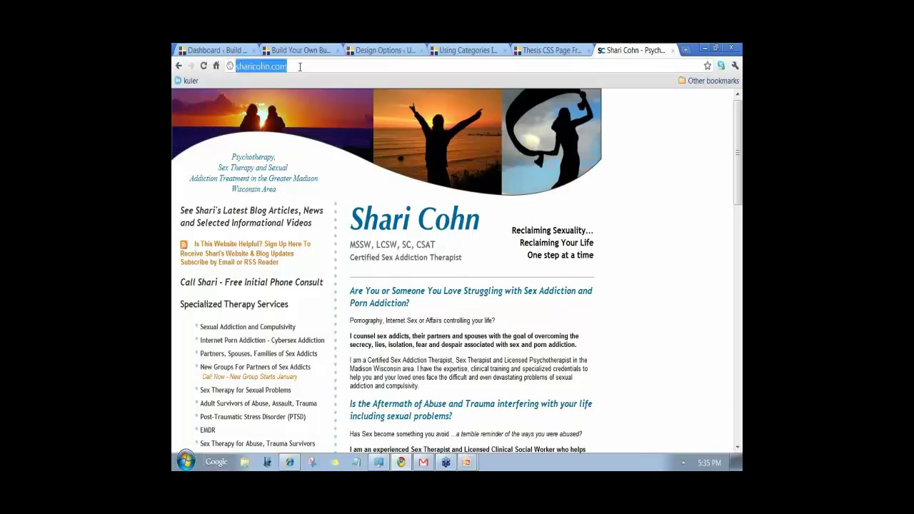
left_click(298, 68)
type("/blog")
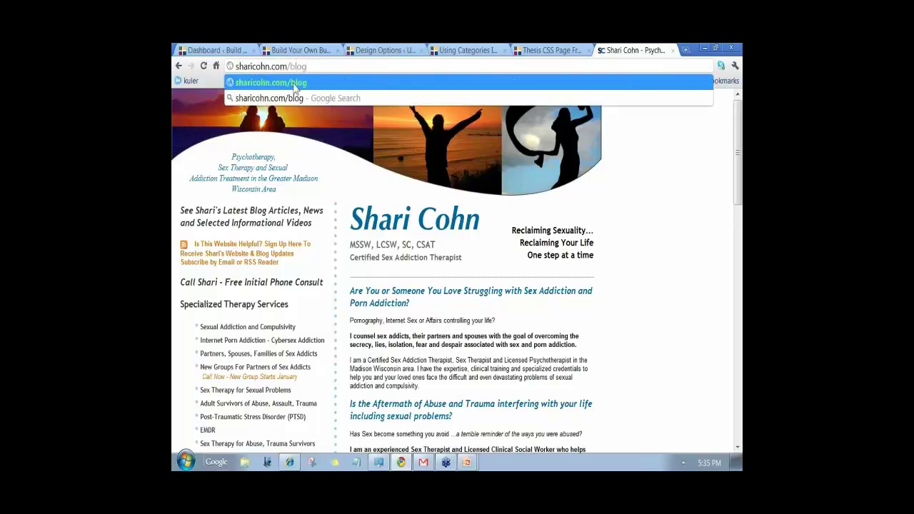
left_click(295, 85)
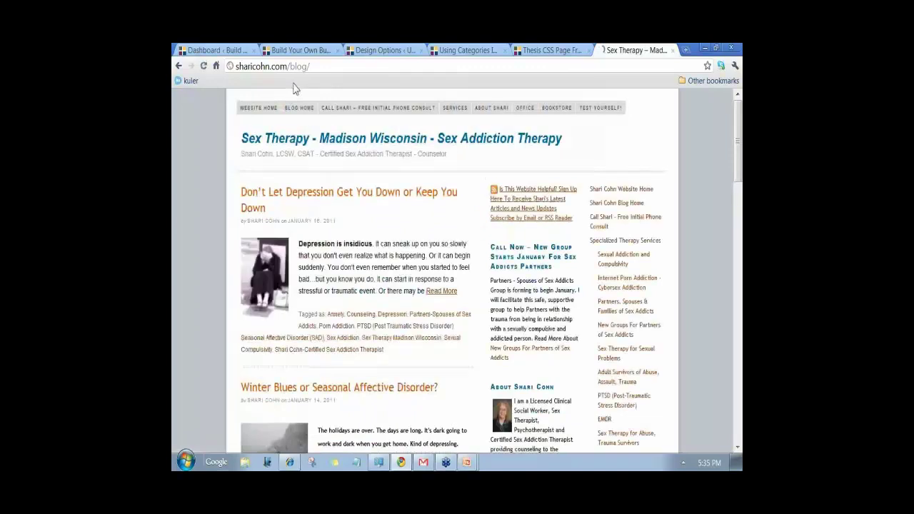
mouse_move(353, 136)
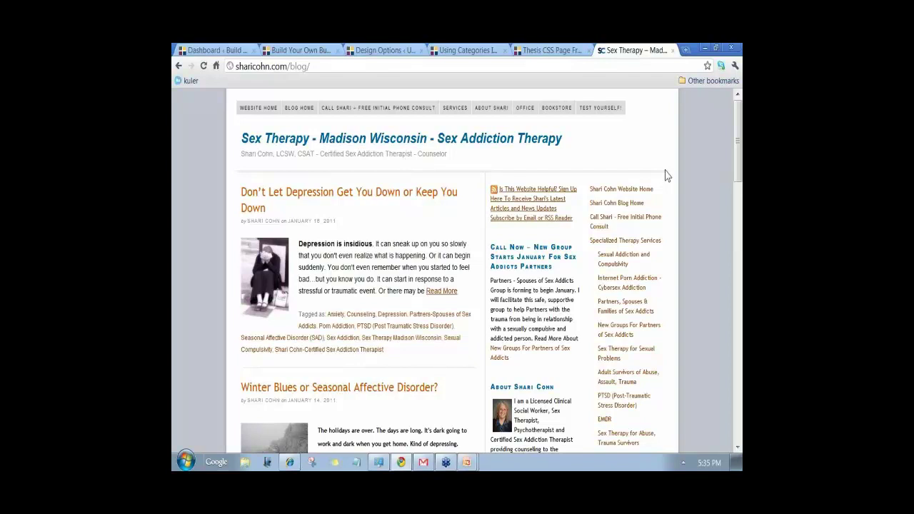
left_click(330, 64)
key("ctrl+c")
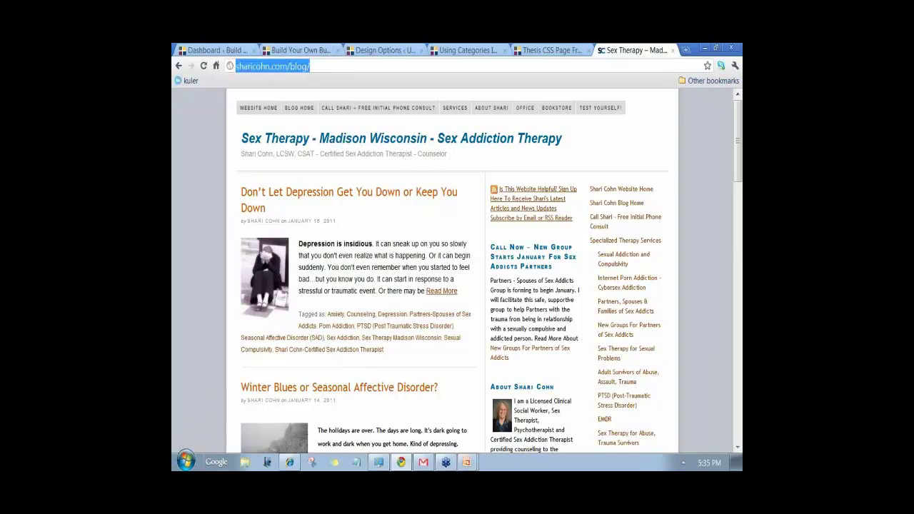
Launch Firefox from the Start menu and load the copied blog URL
left_click(185, 462)
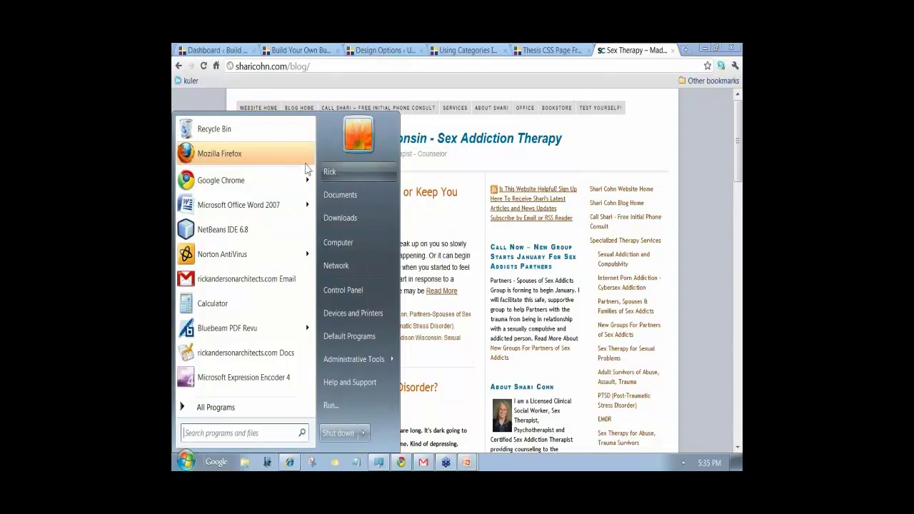
left_click(255, 157)
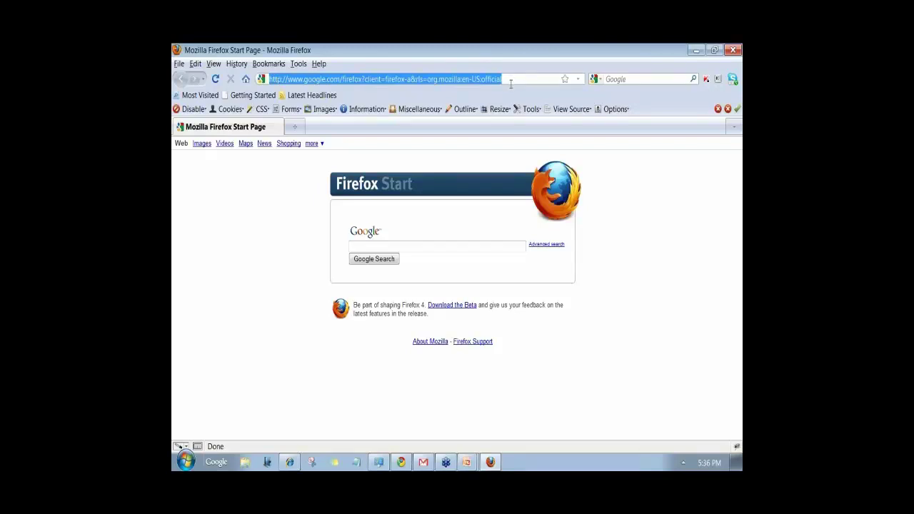
key("ctrl+v")
key("Return")
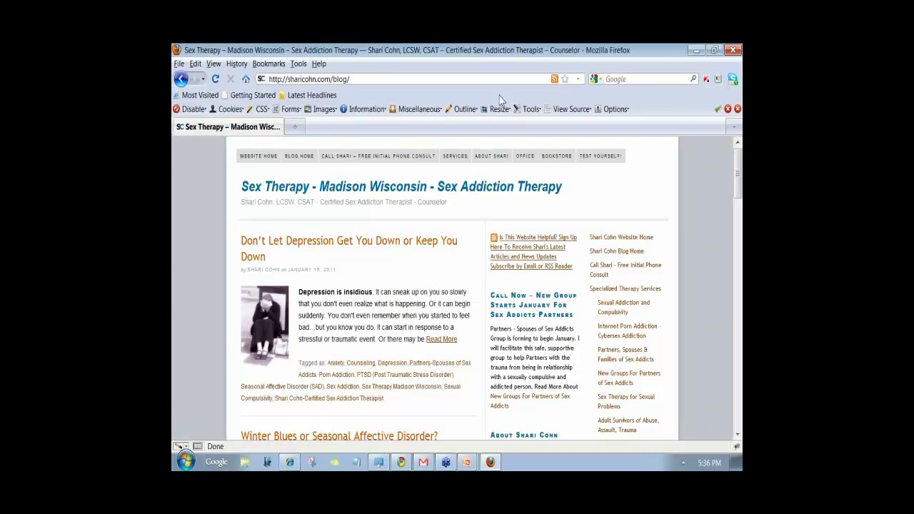
Turn on MeasureIt and size a box over the header right of the title to about 408 × 151 px
left_click(198, 446)
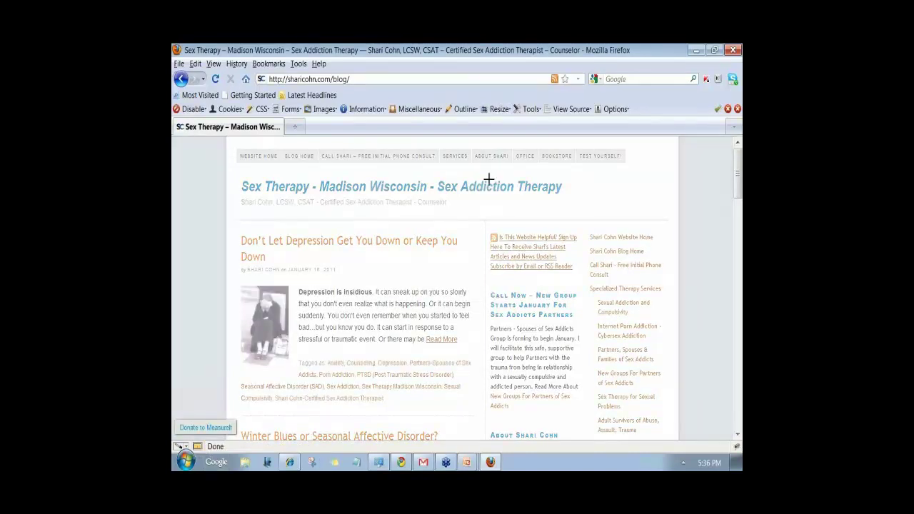
left_click_drag(489, 164, 665, 219)
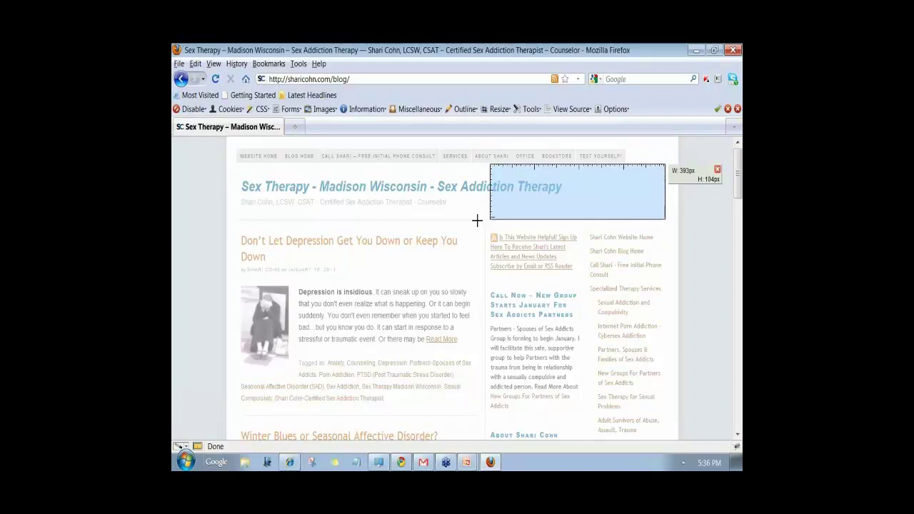
left_click_drag(484, 218, 667, 164)
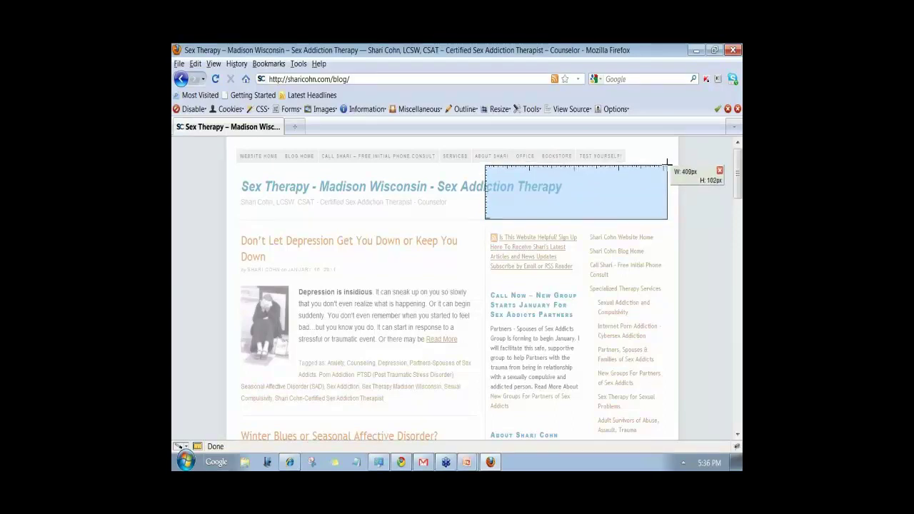
left_click_drag(666, 164, 666, 162)
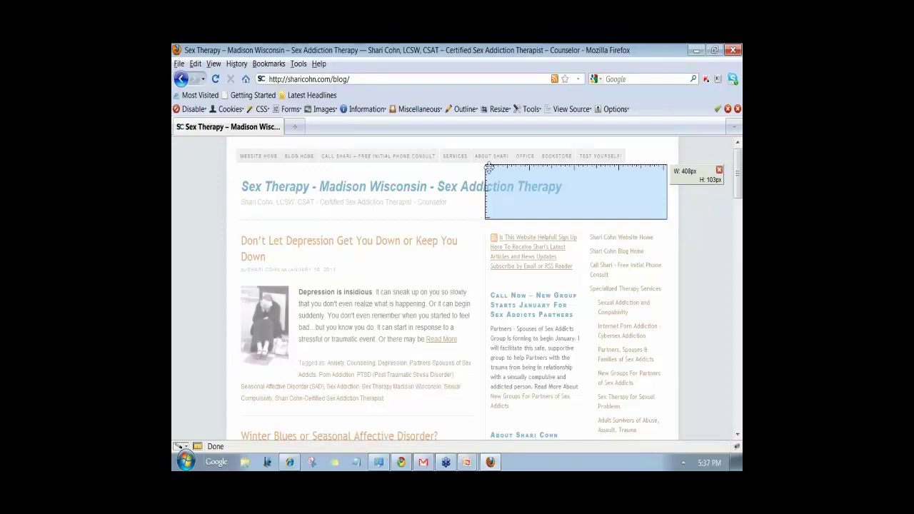
left_click_drag(535, 220, 536, 239)
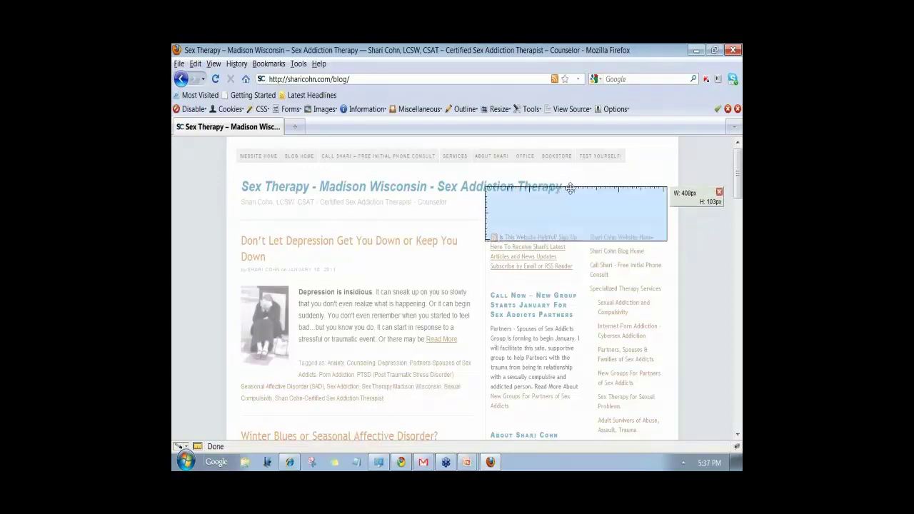
left_click_drag(485, 164, 667, 247)
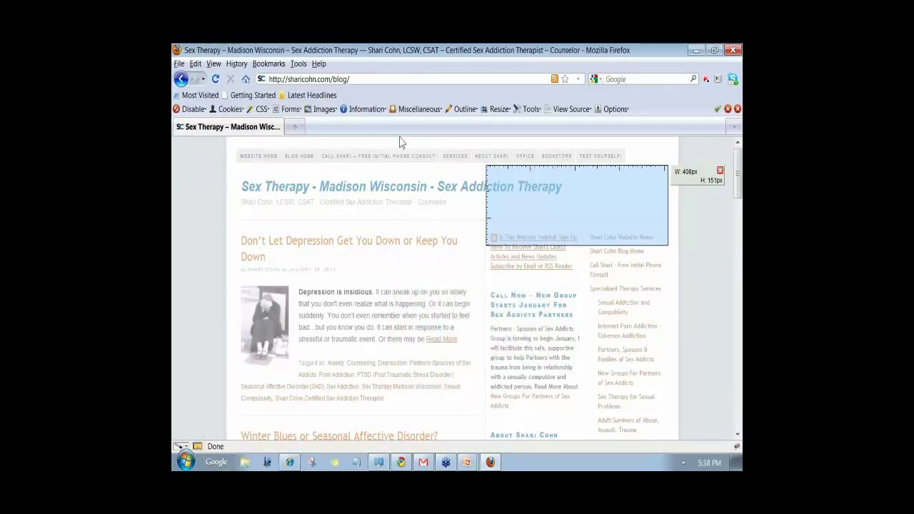
Search 'firefox addon meas' in a new tab for MeasureIt, then switch off the ruler on the blog tab
left_click(296, 127)
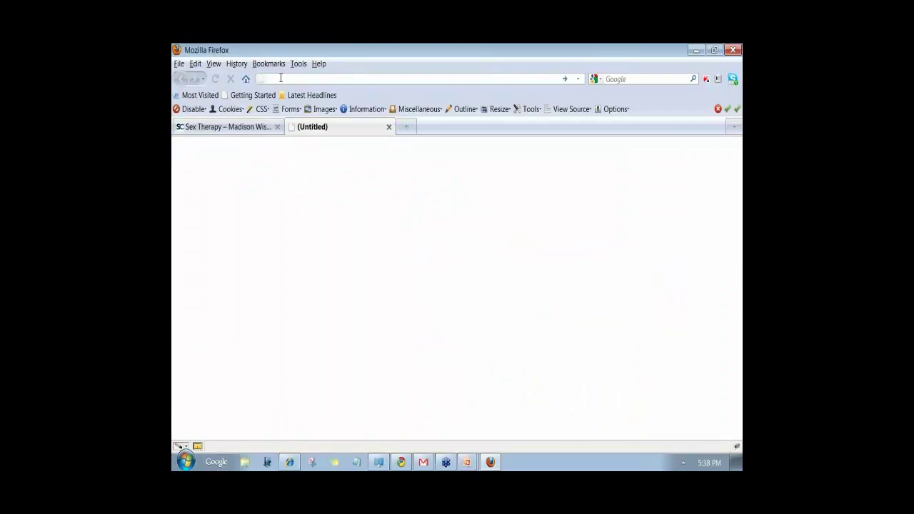
type("firefox")
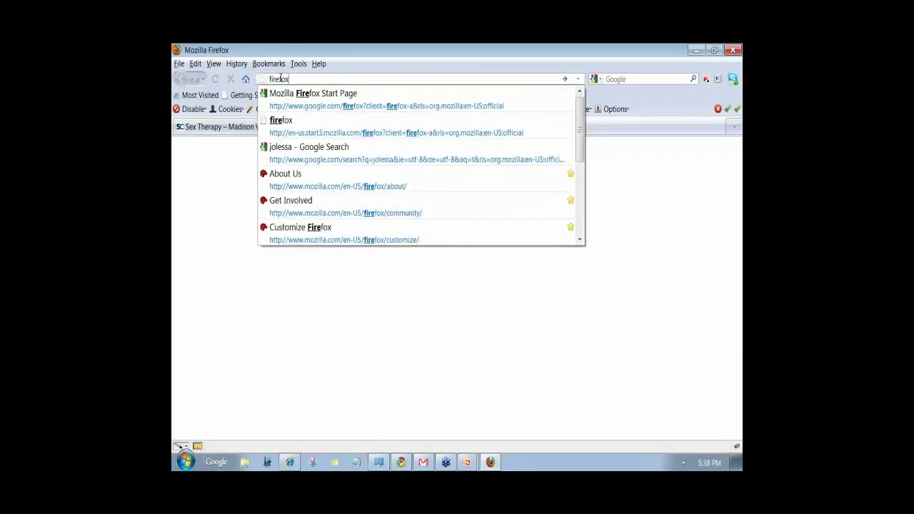
type(" addon")
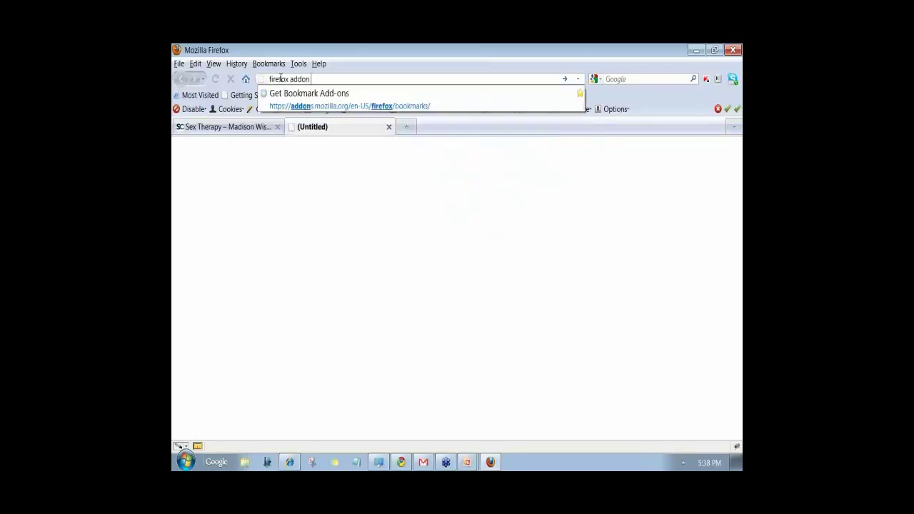
type(" mea")
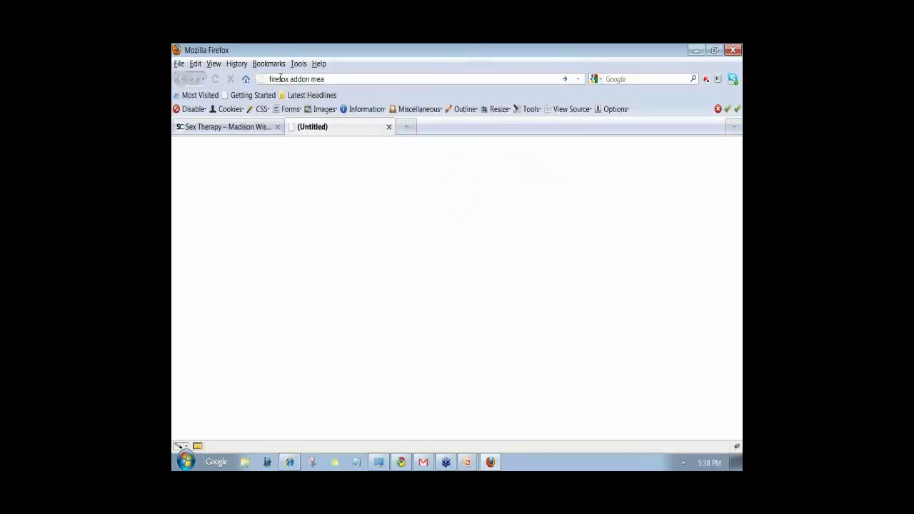
type("sureit")
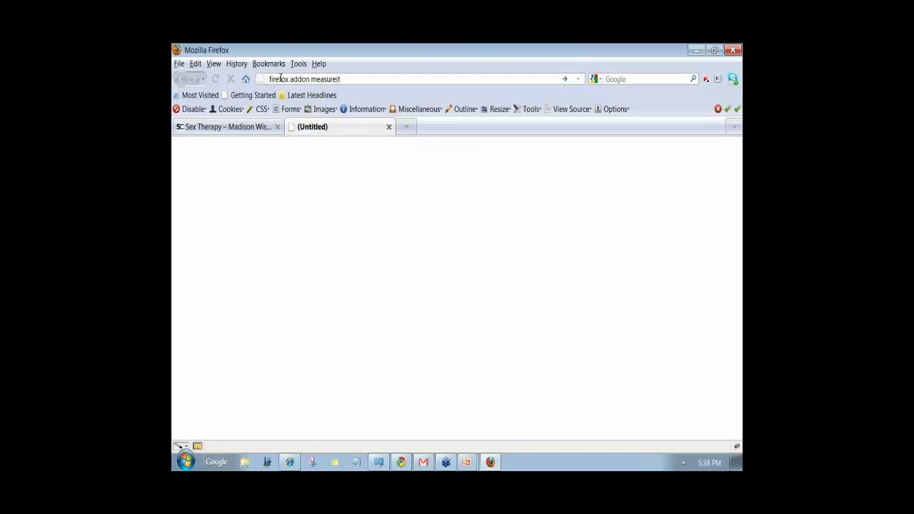
key("Return")
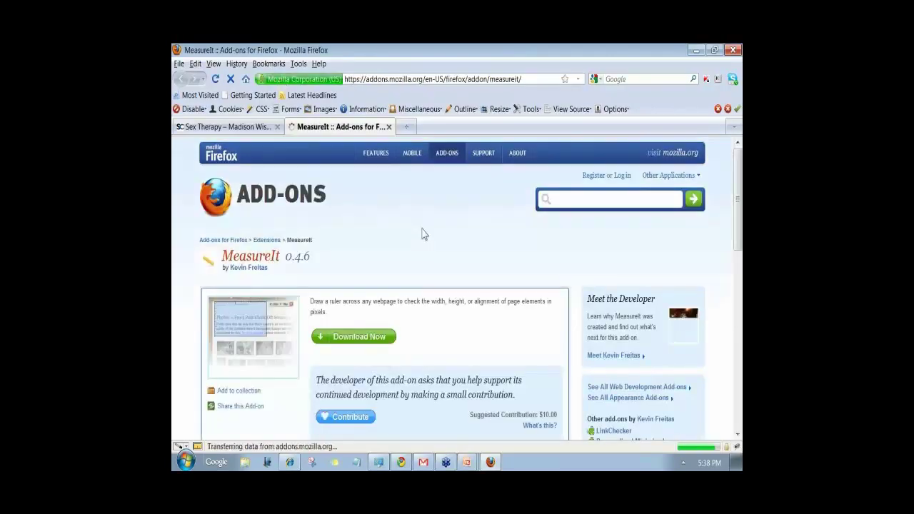
scroll(422, 233, "down", 2)
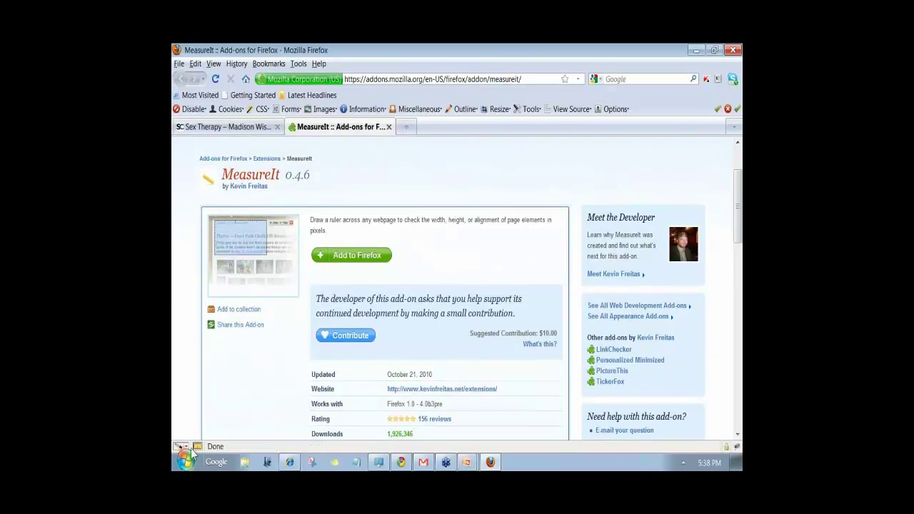
left_click(211, 132)
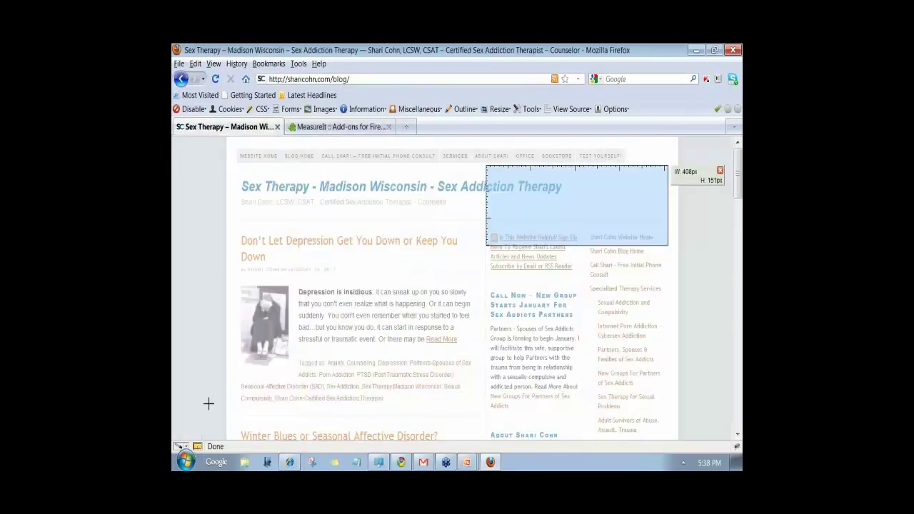
left_click(197, 448)
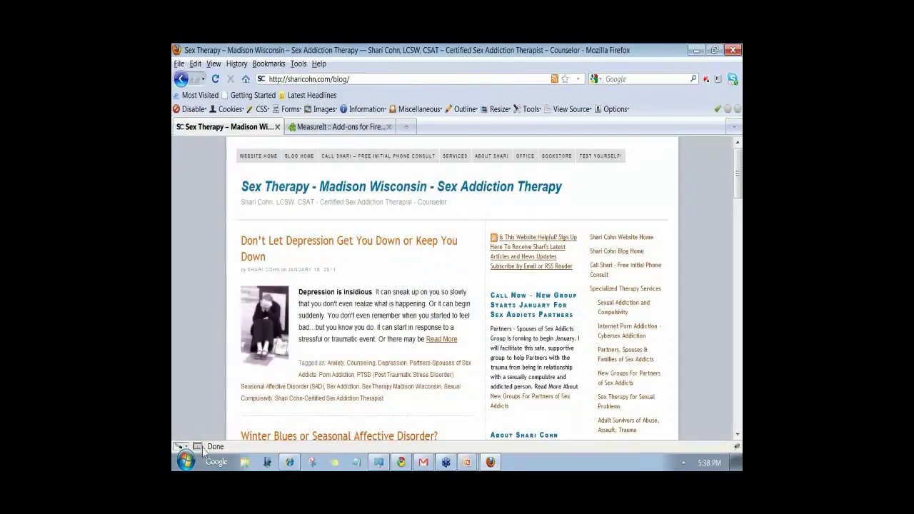
Re-enable MeasureIt and measure the header above the sidebar columns at 414 × 146 px
left_click(197, 447)
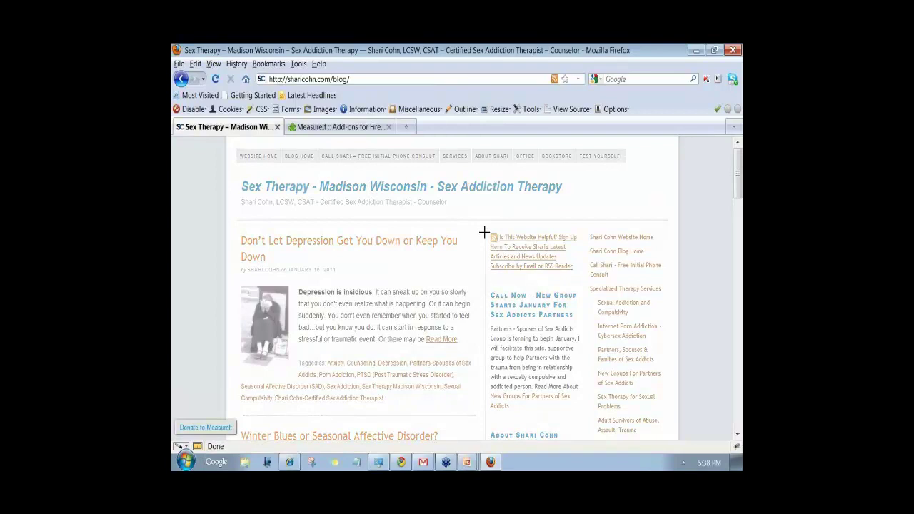
left_click_drag(484, 232, 678, 400)
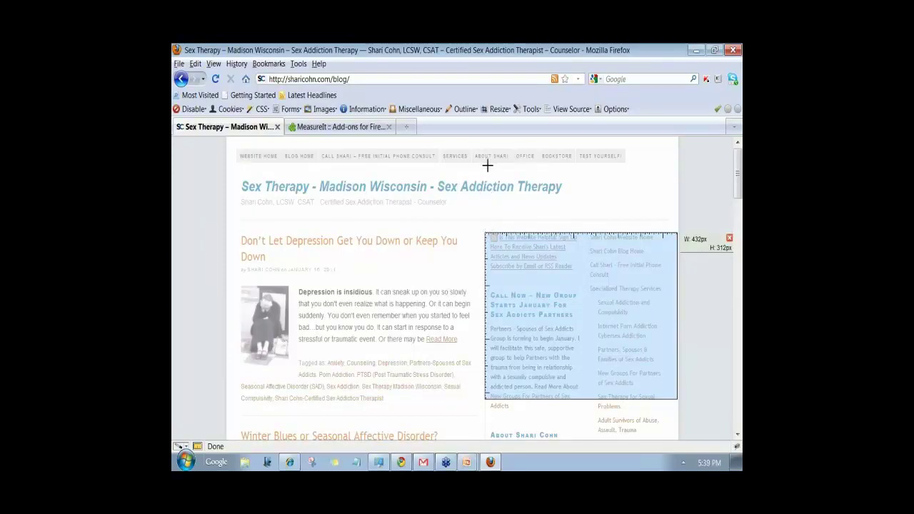
left_click_drag(486, 165, 683, 239)
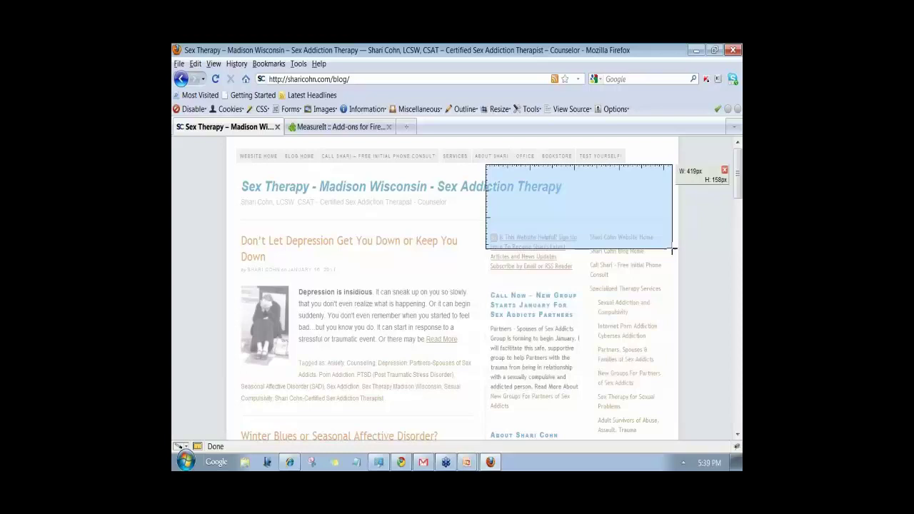
left_click_drag(672, 249, 670, 243)
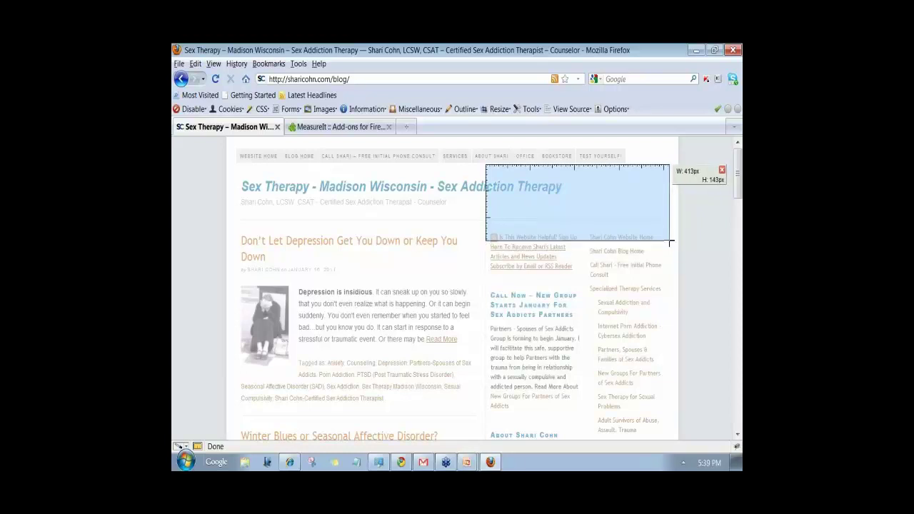
left_click_drag(670, 243, 670, 244)
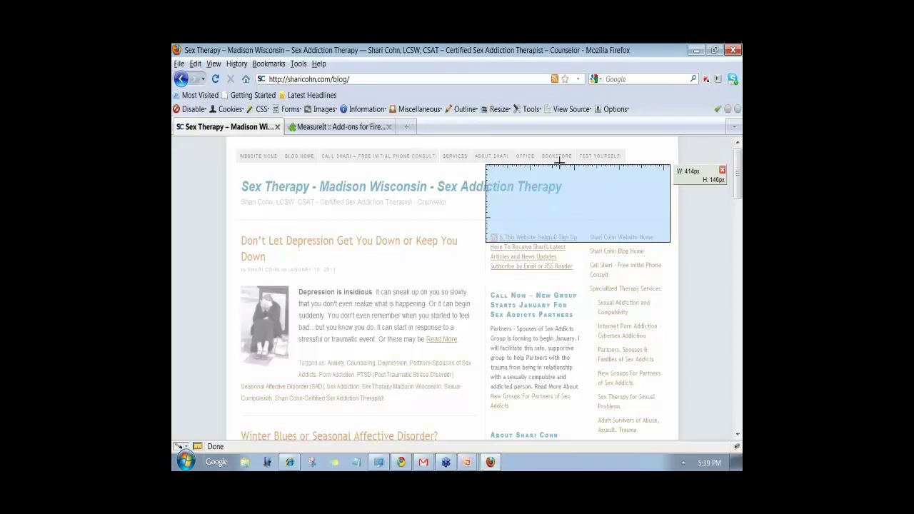
Search for globetrottergrant.org in a new tab, correcting the mistyped 'globetrottergrants.org'
left_click(406, 127)
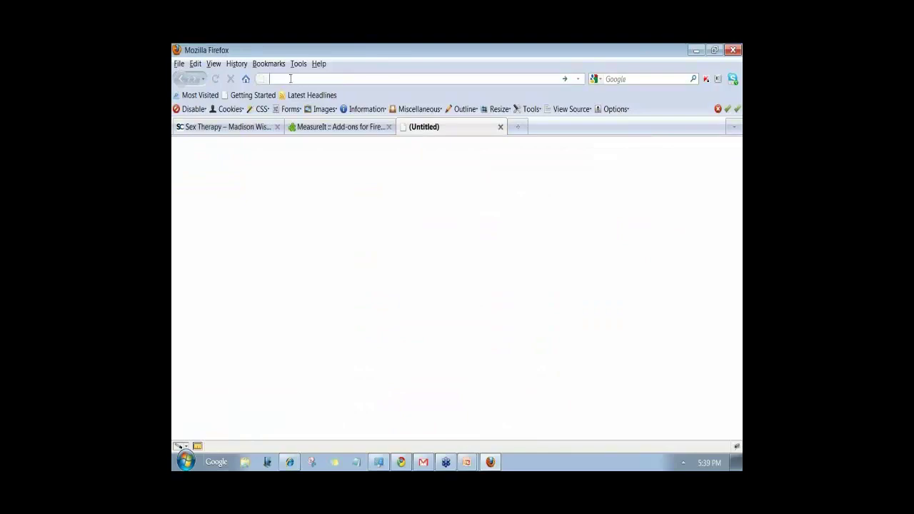
type("globetrottergrants.org")
key("Return")
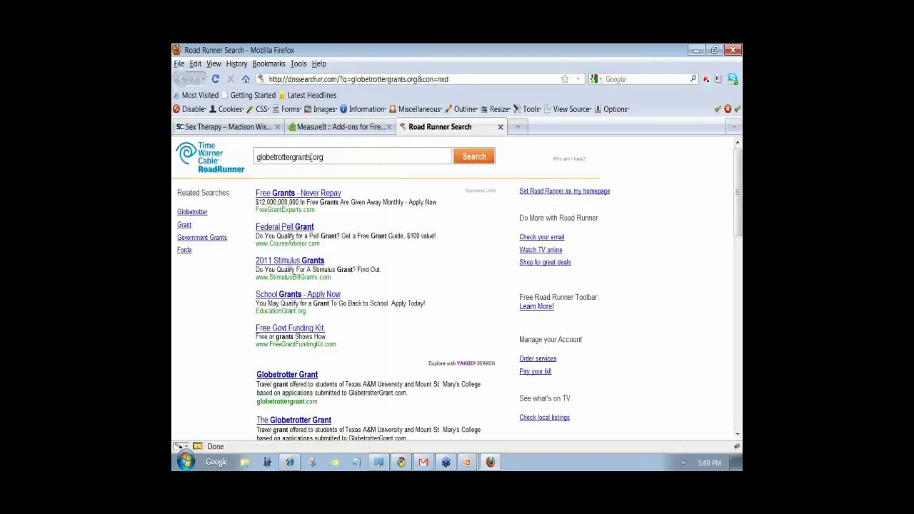
key("BackSpace")
left_click(478, 157)
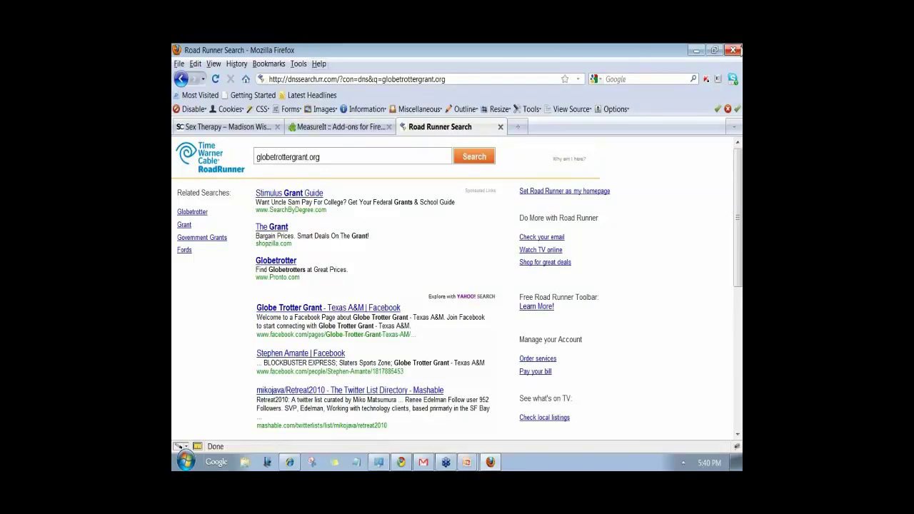
Minimize Firefox and open the Bing Cherry – 2 post from Chrome's Using Categories tab
left_click(698, 52)
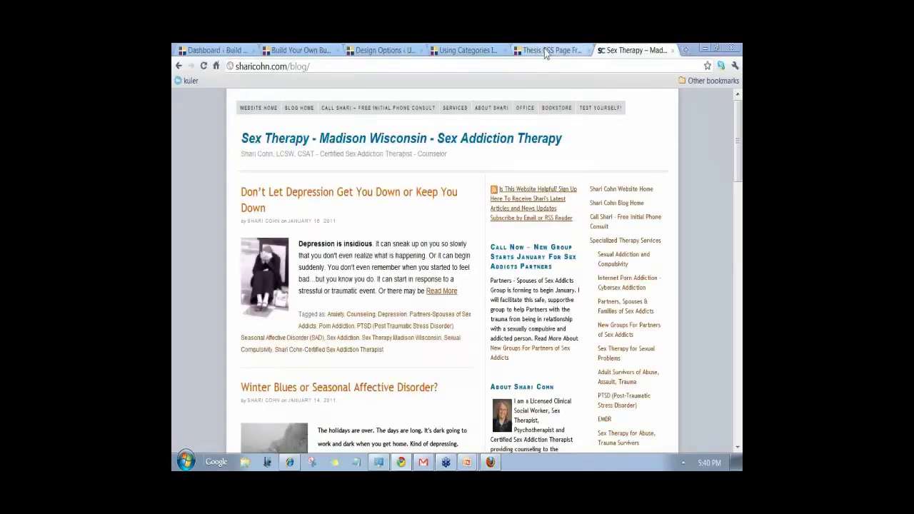
left_click(550, 50)
left_click(468, 50)
scroll(349, 206, "down", 2)
scroll(349, 206, "up", 1)
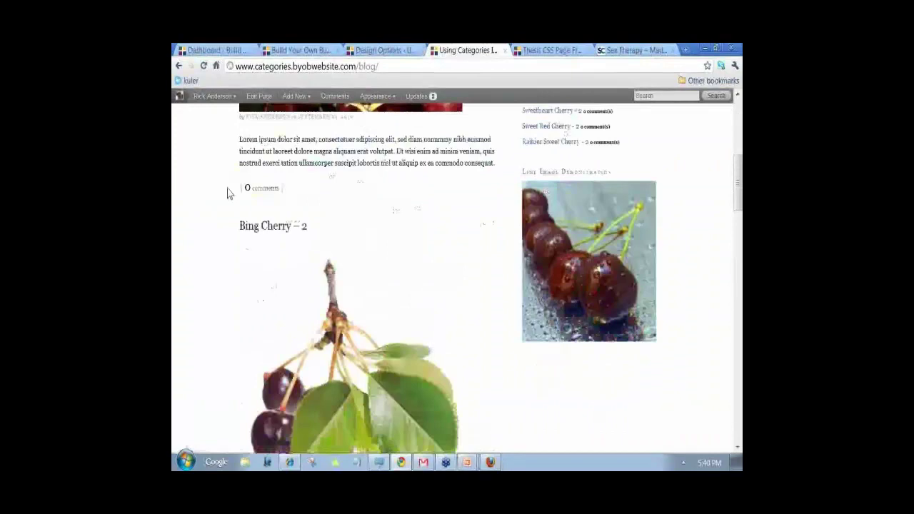
scroll(212, 222, "up", 1)
scroll(211, 219, "up", 5)
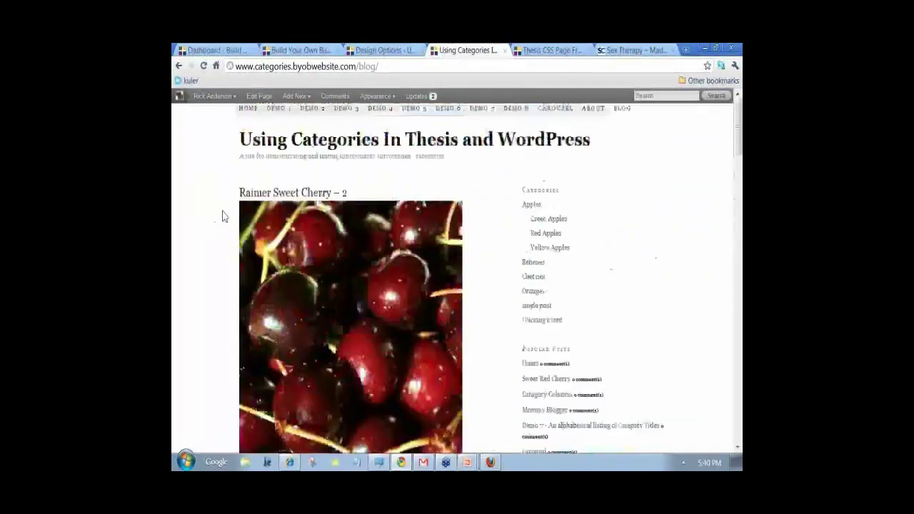
scroll(223, 251, "down", 5)
left_click(275, 306)
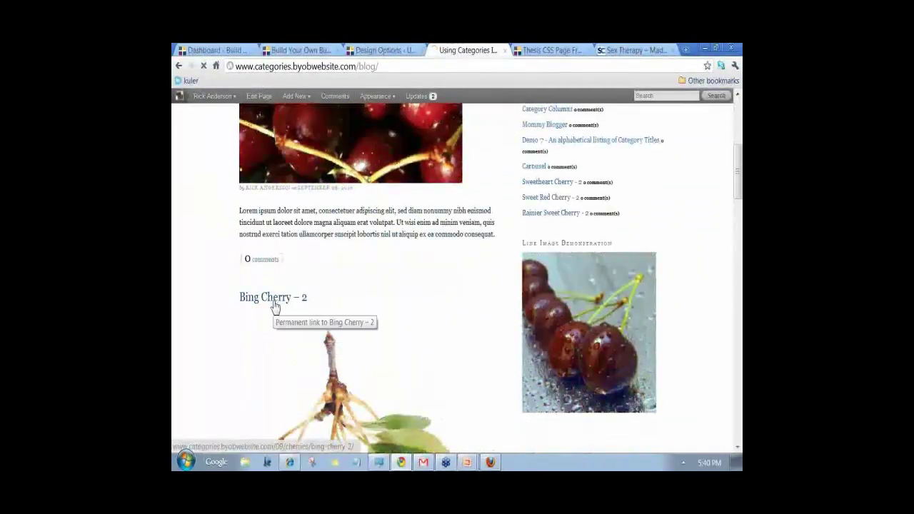
scroll(428, 293, "down", 8)
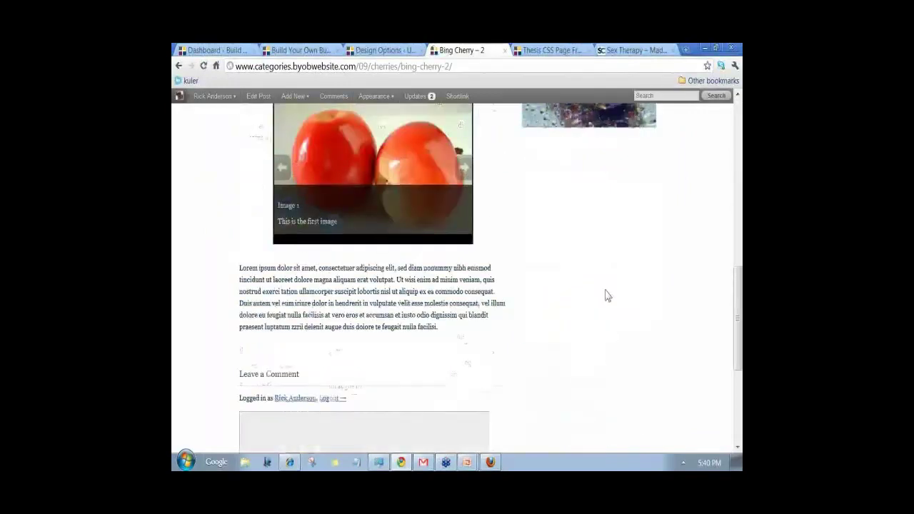
scroll(489, 340, "up", 3)
scroll(489, 339, "down", 2)
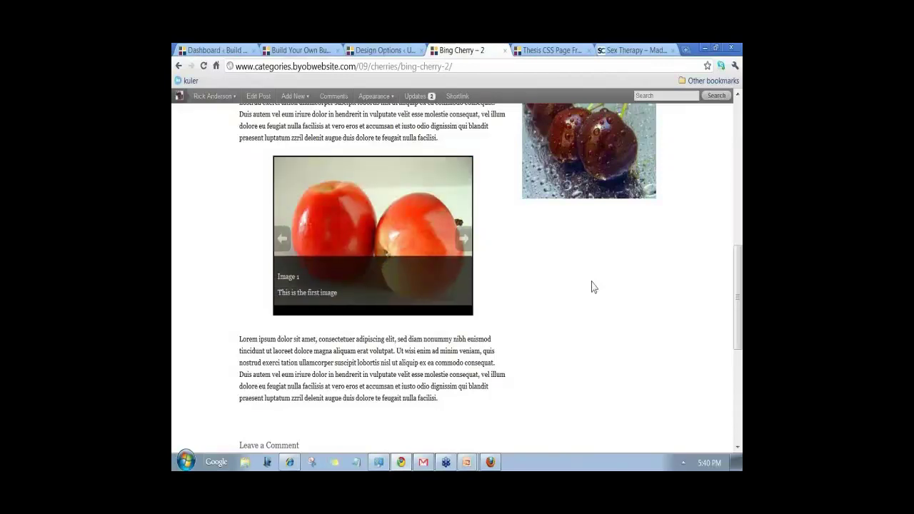
Open the slideshow's apple image on its own, then return to the post and review the slideshow
left_click(379, 236)
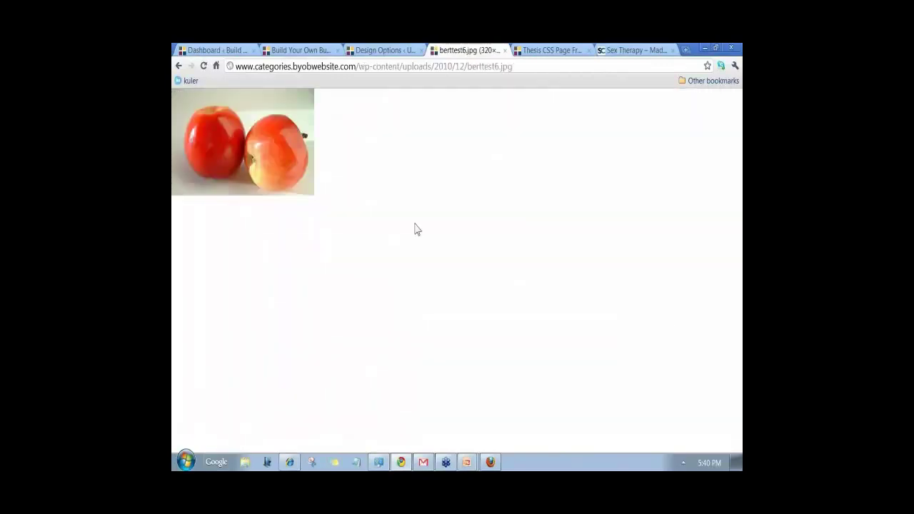
left_click(179, 66)
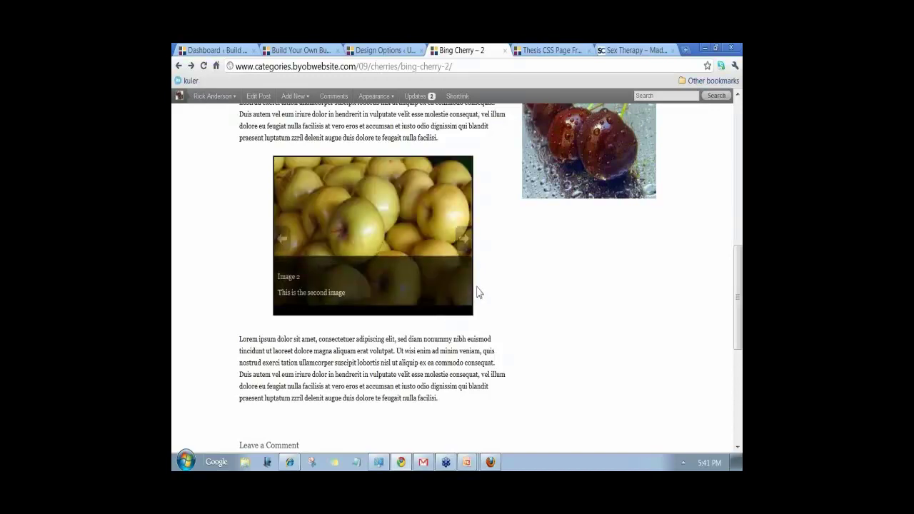
scroll(479, 292, "up", 3)
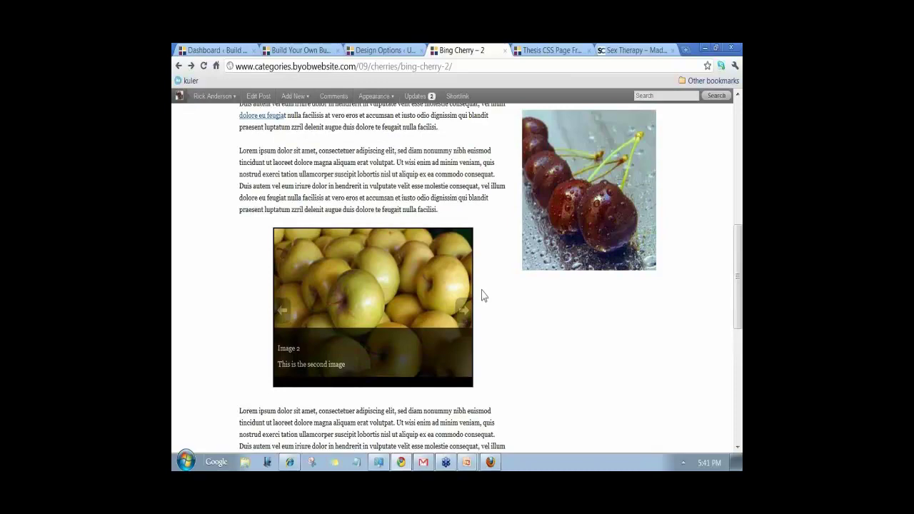
scroll(482, 289, "down", 3)
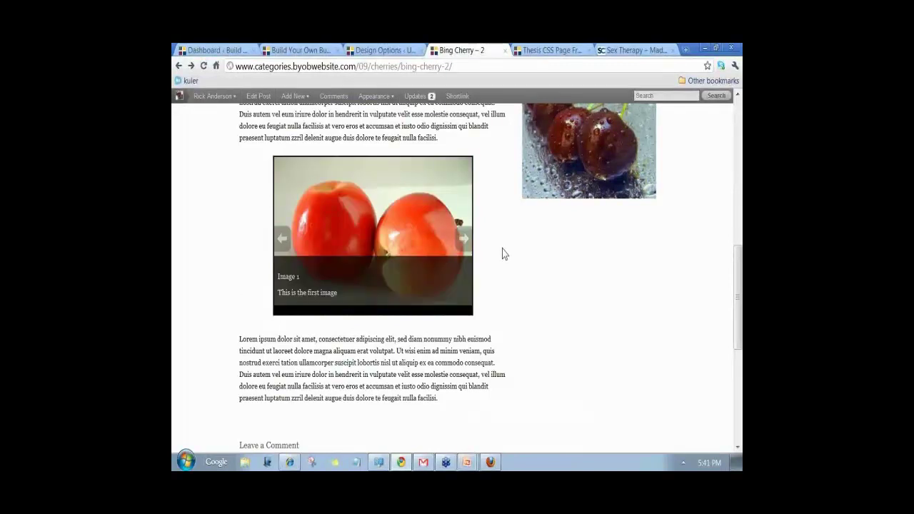
mouse_move(397, 236)
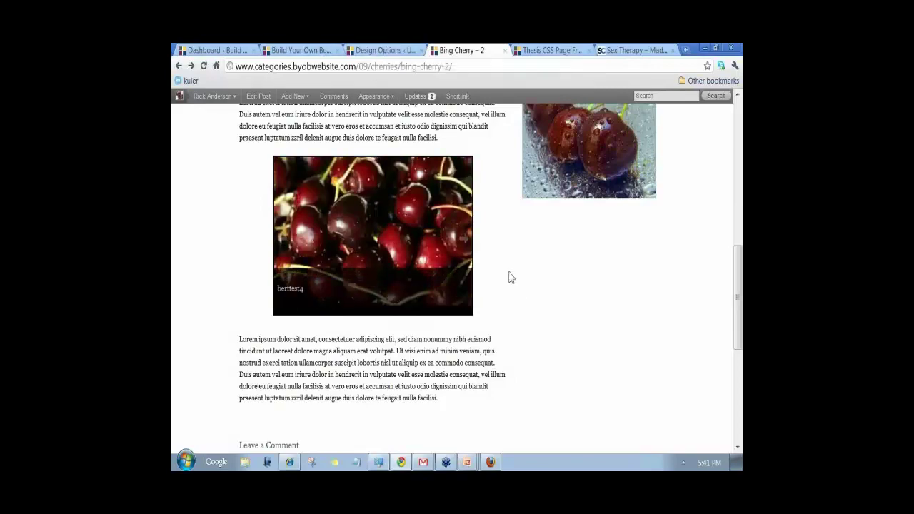
scroll(500, 273, "up", 3)
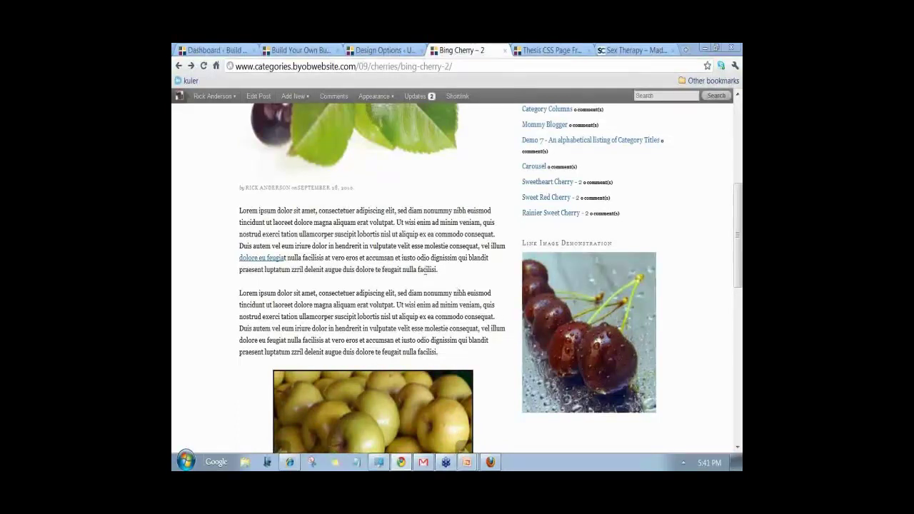
scroll(506, 191, "up", 4)
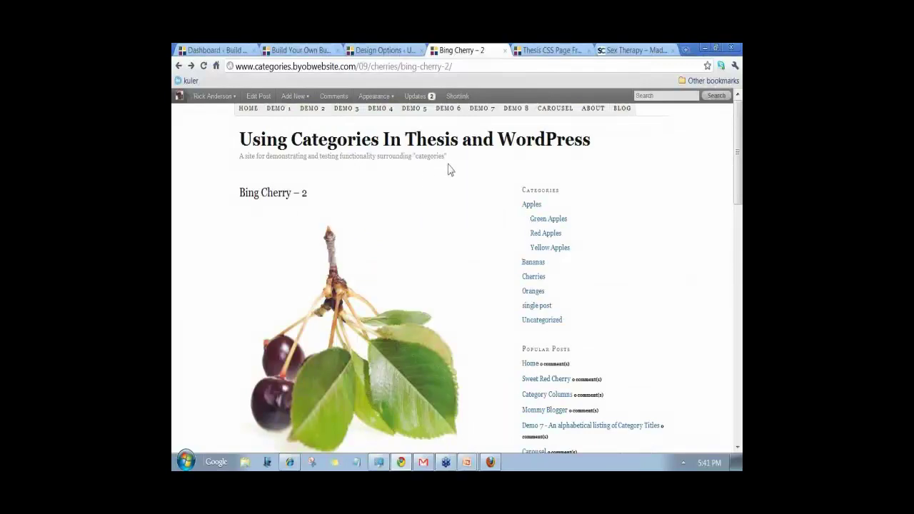
Cycle through the Chrome tabs, viewing Thesis Design Options, and end on the Sex Therapy blog tab
left_click(549, 50)
left_click(632, 50)
left_click(550, 50)
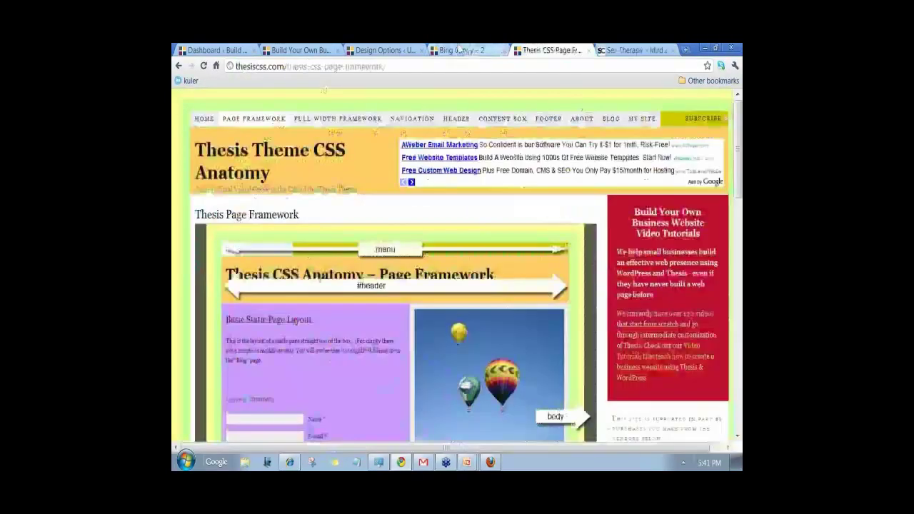
left_click(460, 50)
left_click(382, 50)
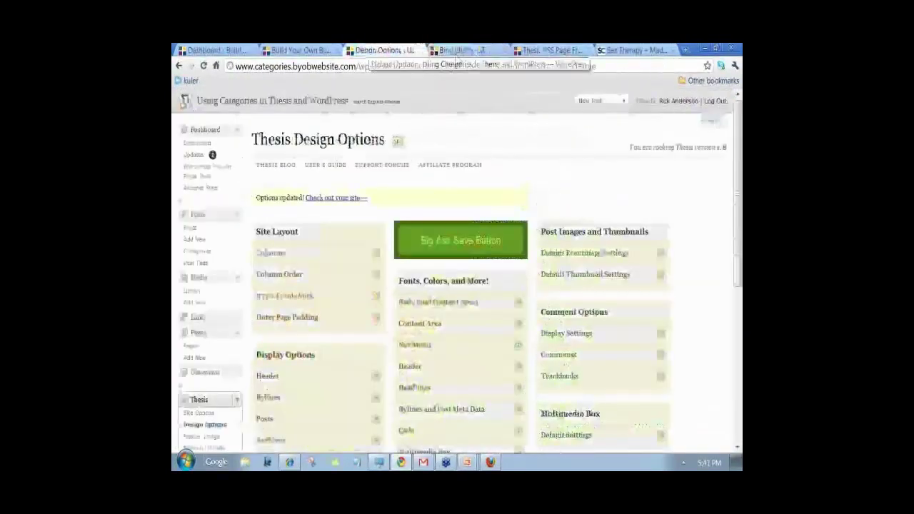
left_click(628, 50)
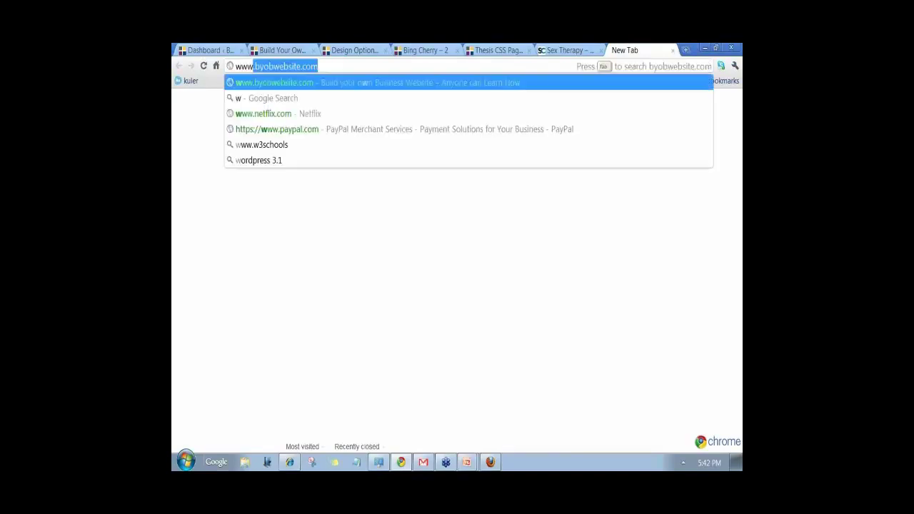
Load the wp-admin login page at estore16.byobtutorial.com/wp-admin
type(".th")
key("BackSpace")
key("BackSpace")
key("BackSpace")
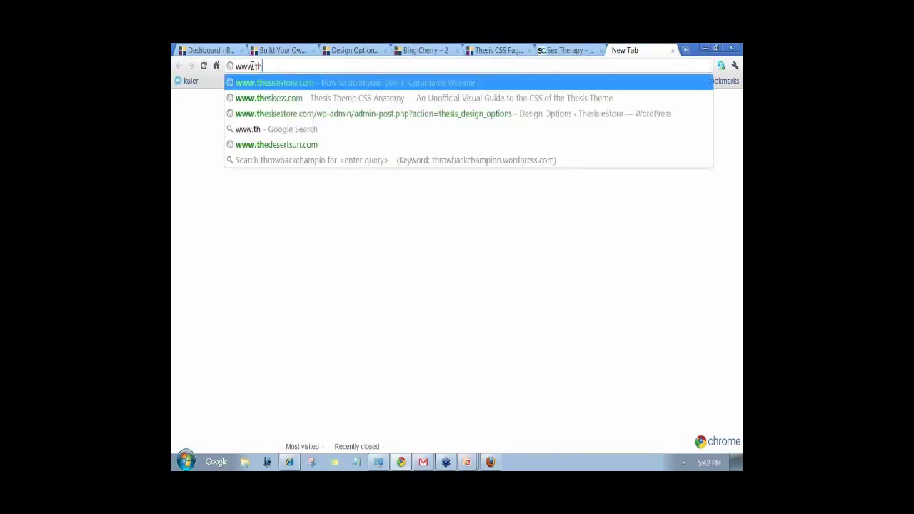
type("estore1")
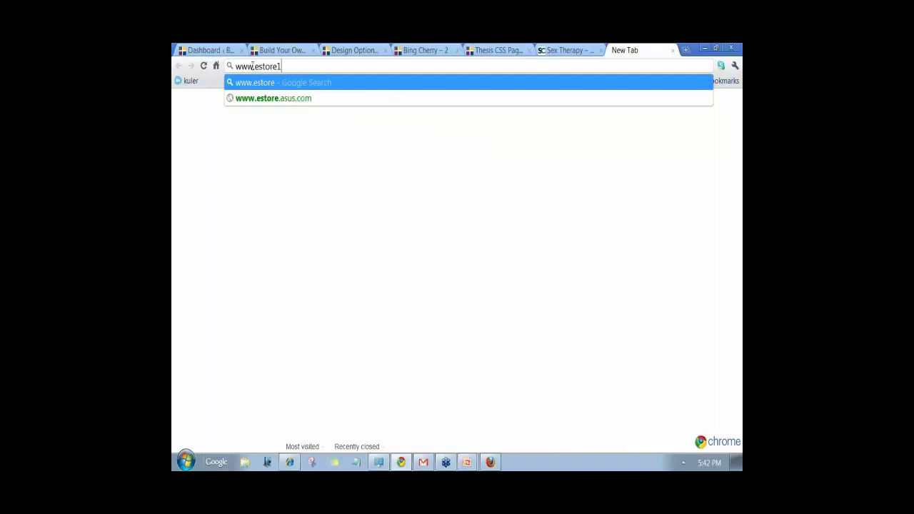
type("6.byob")
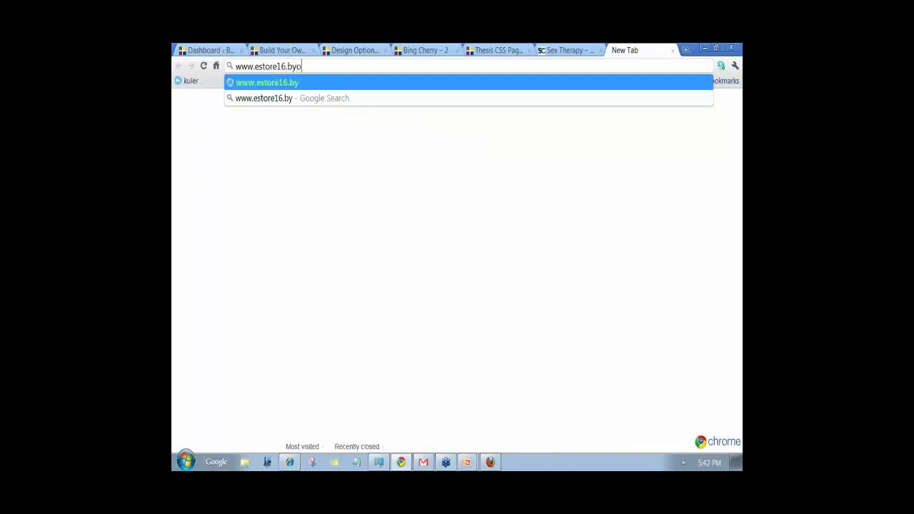
type("tutorial.com")
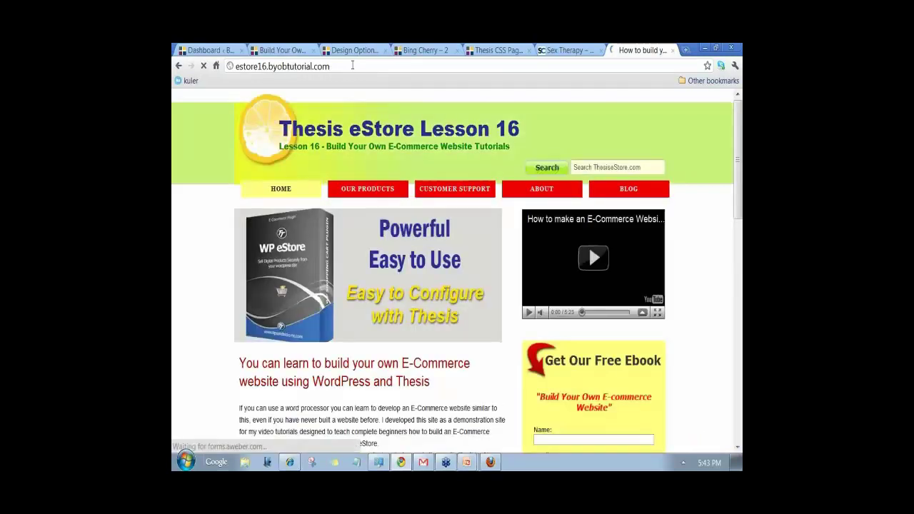
left_click(352, 66)
left_click(352, 66)
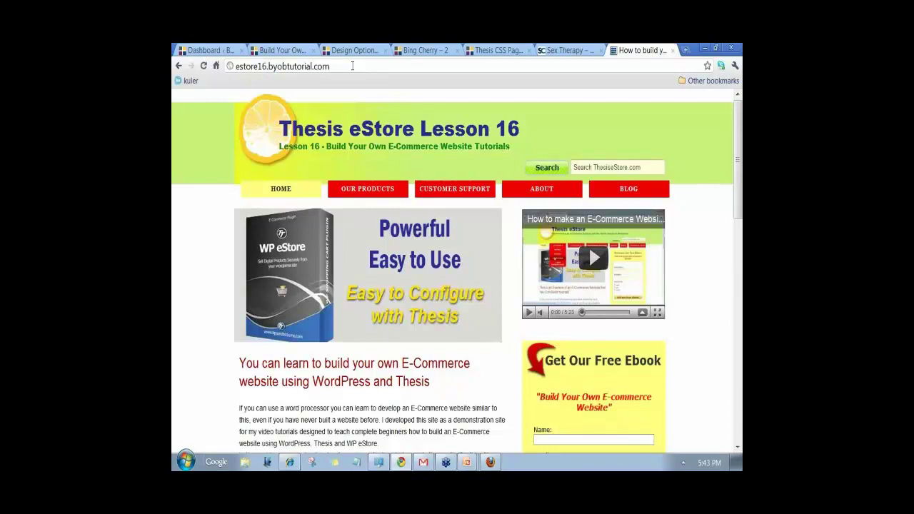
type("/wp-adm")
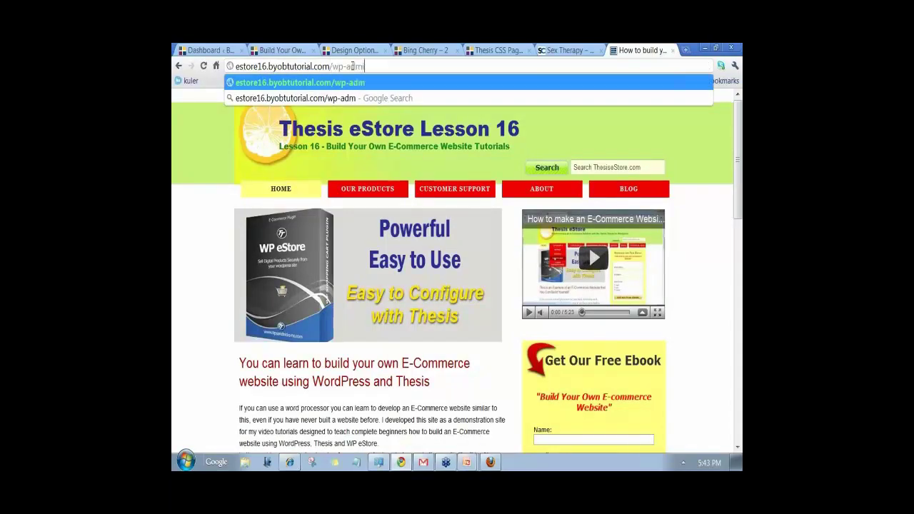
type("in")
key("Return")
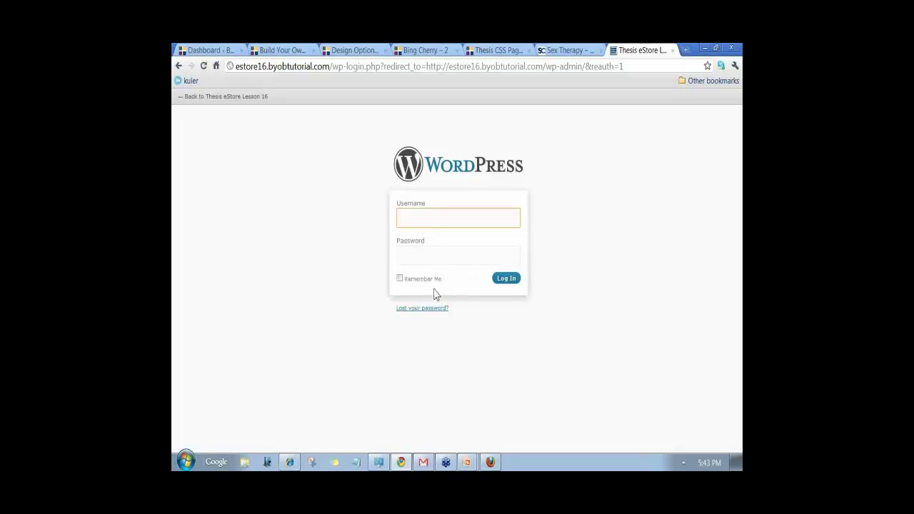
Log in with the saved username and account password, retyping the password after it is rejected
left_click(412, 218)
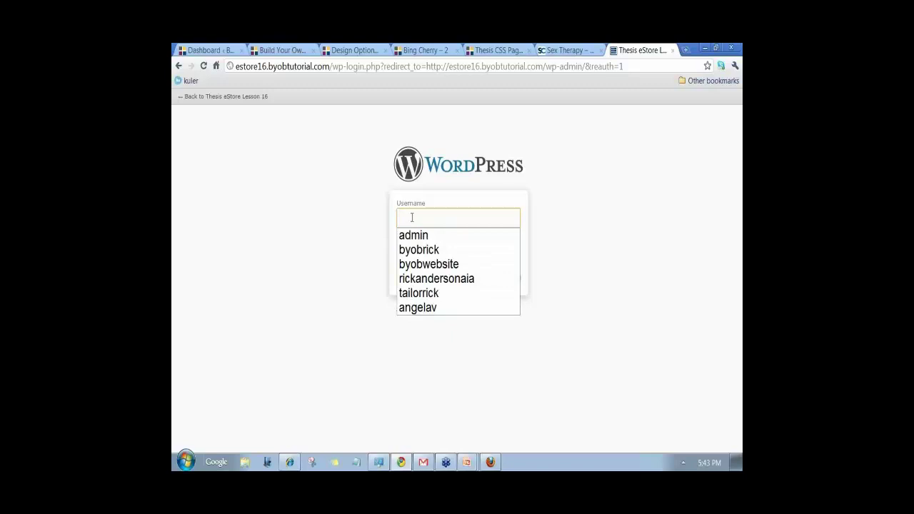
type("byobri")
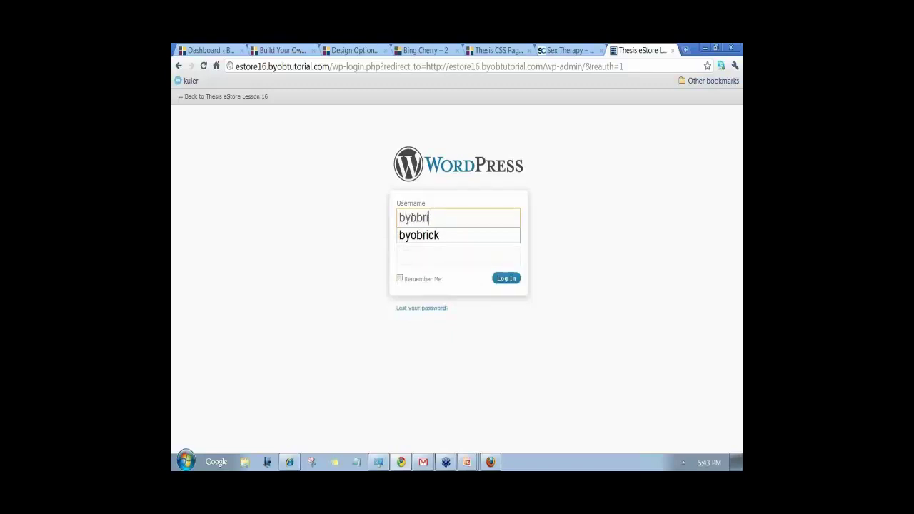
type("ck")
key("Tab")
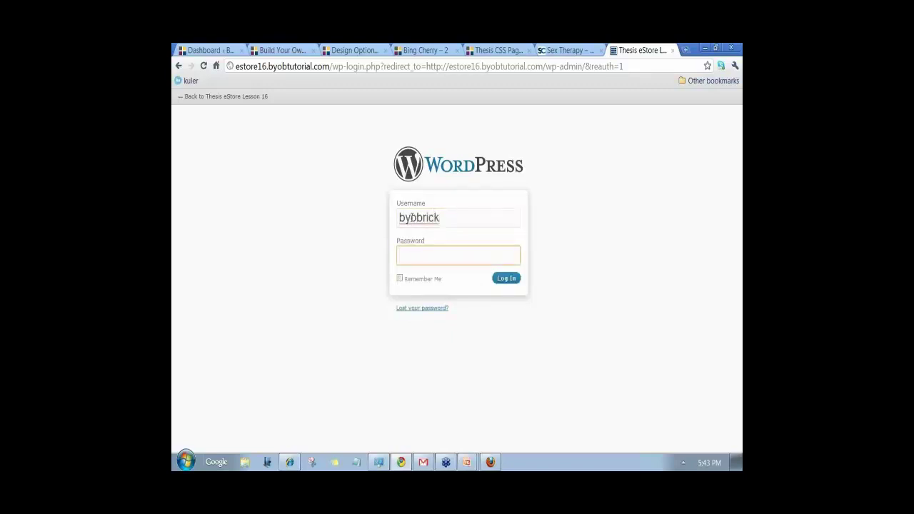
type("••••••••••")
left_click(507, 278)
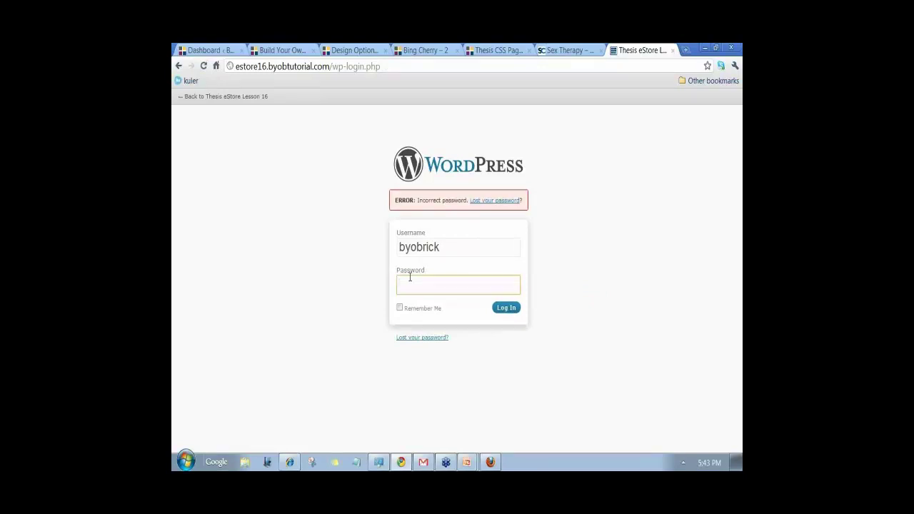
type("•••••••••")
left_click(514, 311)
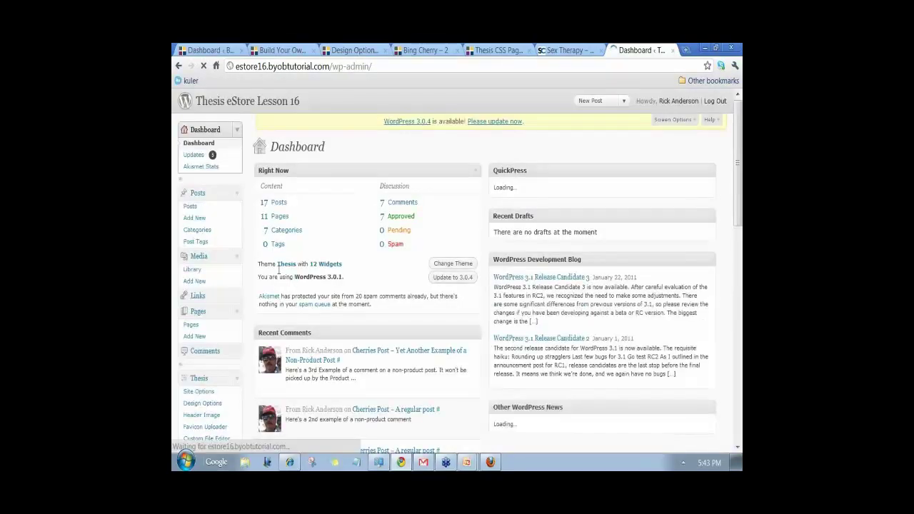
Scroll the estore16 Dashboard's left menu to find Settings' Dynamic Content Gallery entry
scroll(247, 327, "down", 5)
scroll(248, 327, "down", 5)
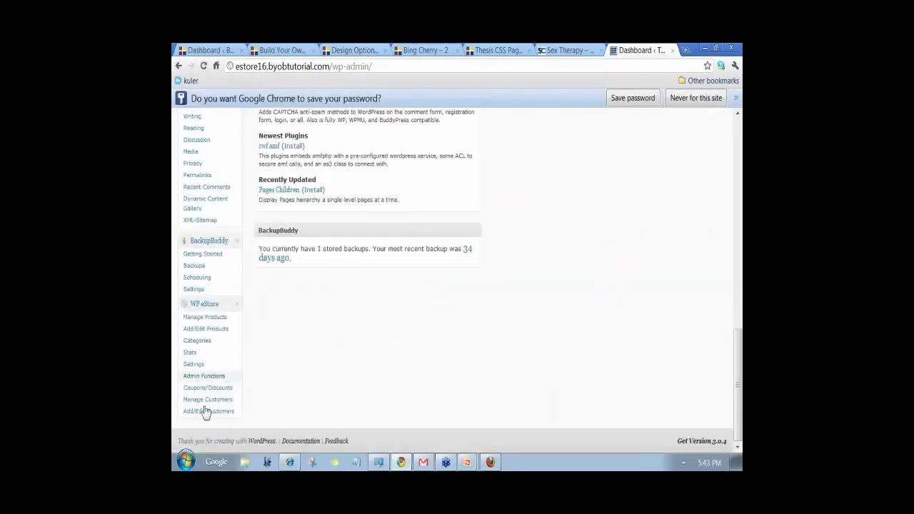
scroll(230, 221, "up", 1)
scroll(230, 221, "up", 2)
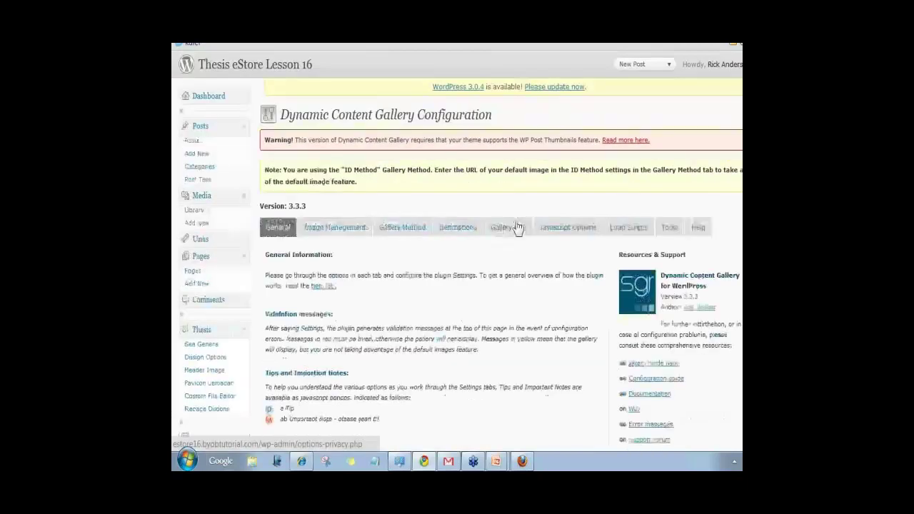
Look over the Image Management options, then switch to the Gallery Method tab showing ID Method
left_click(334, 227)
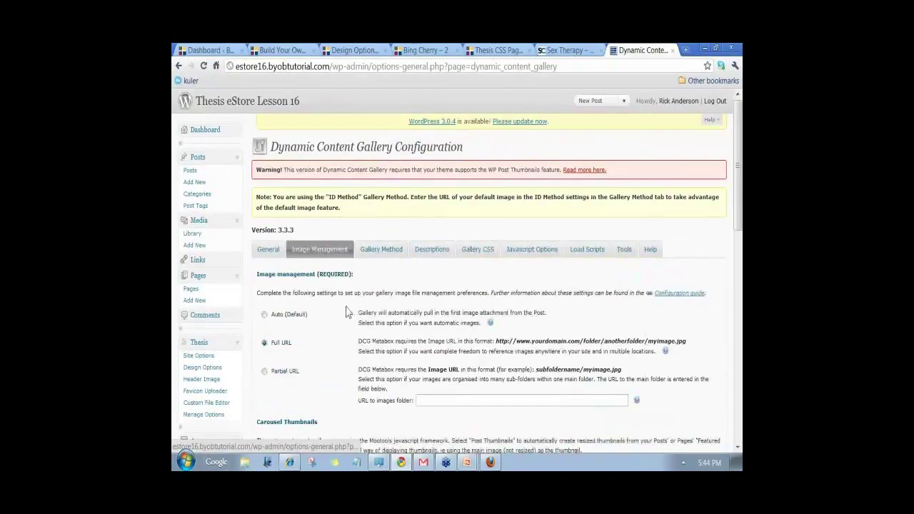
scroll(336, 153, "down", 5)
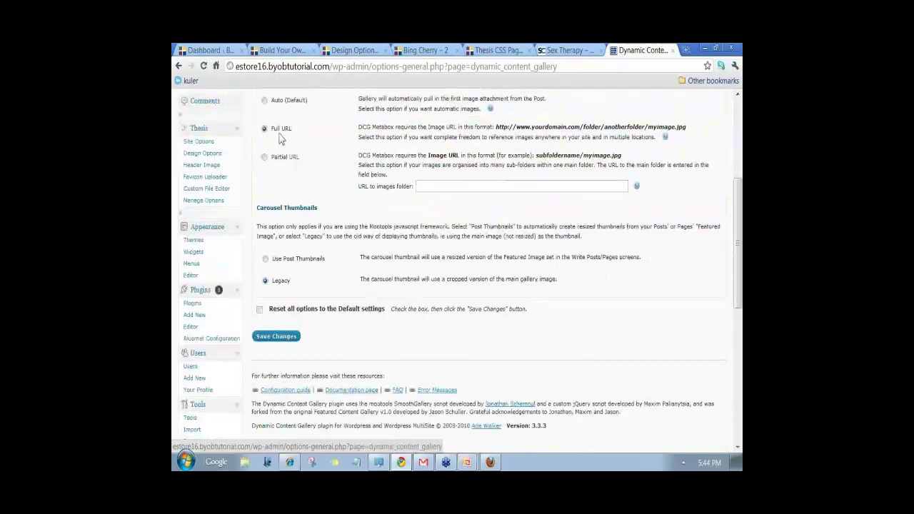
scroll(316, 185, "up", 5)
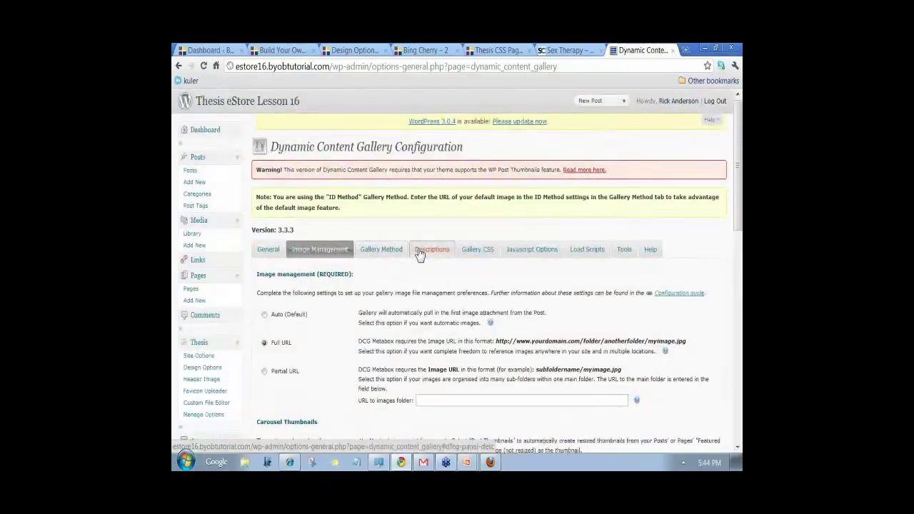
left_click(381, 250)
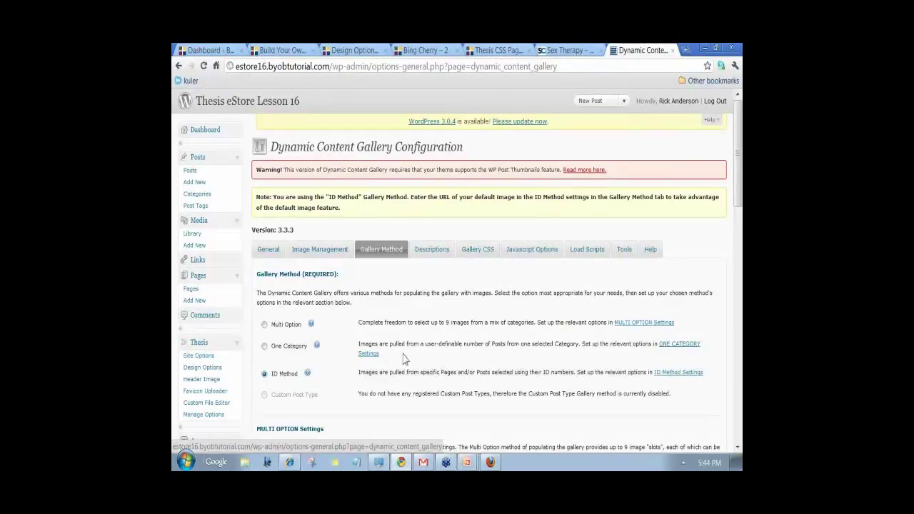
scroll(401, 345, "down", 10)
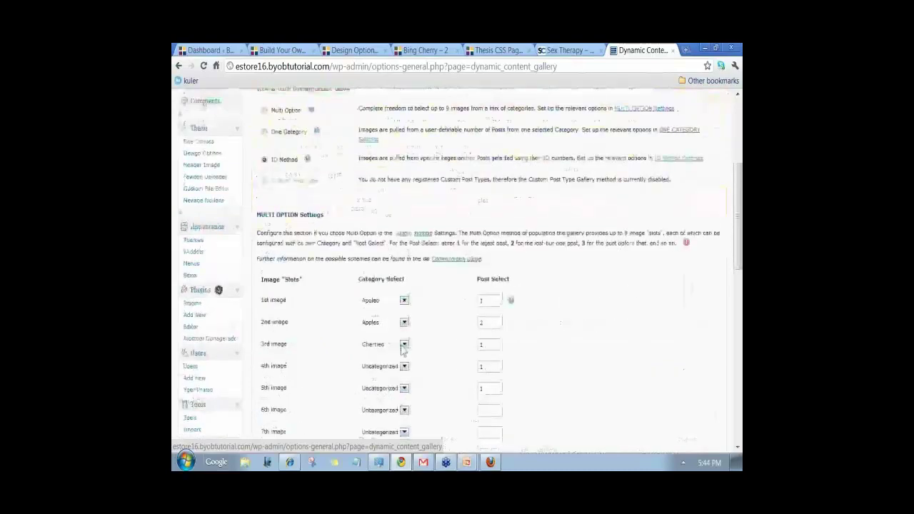
scroll(588, 238, "down", 3)
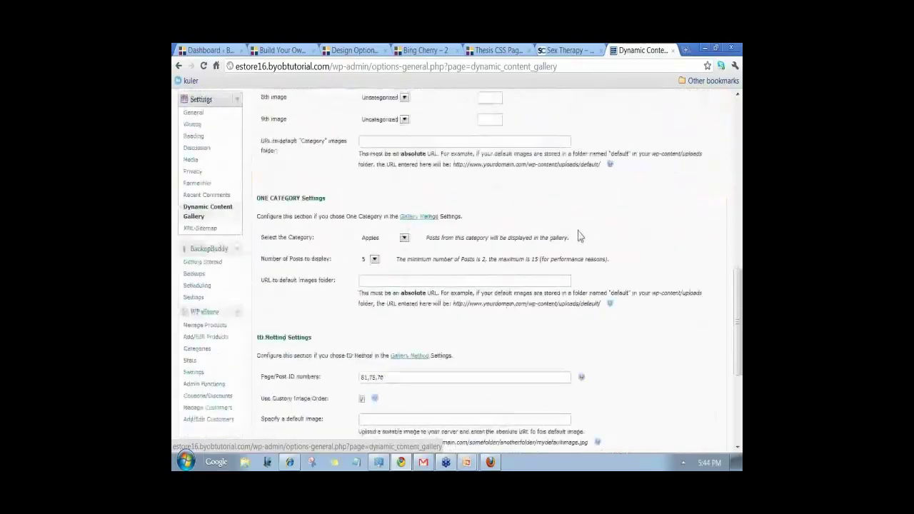
scroll(579, 290, "down", 4)
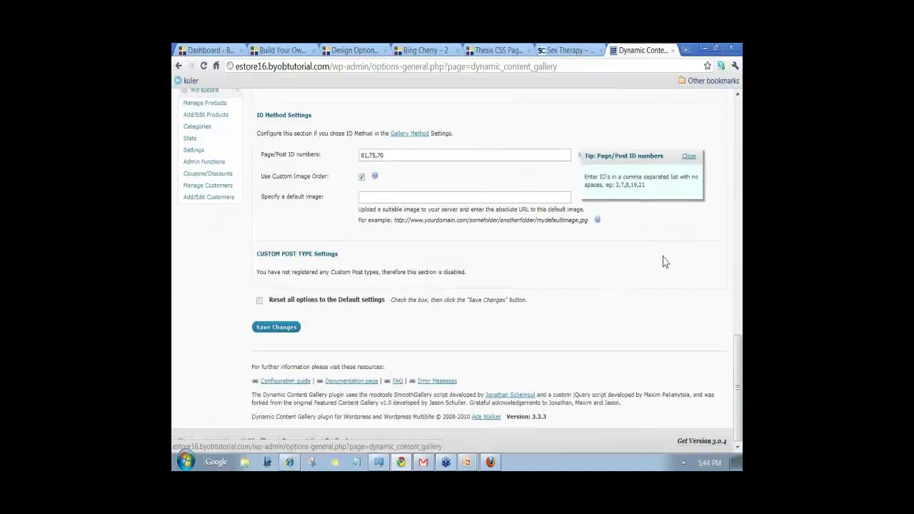
scroll(662, 261, "up", 4)
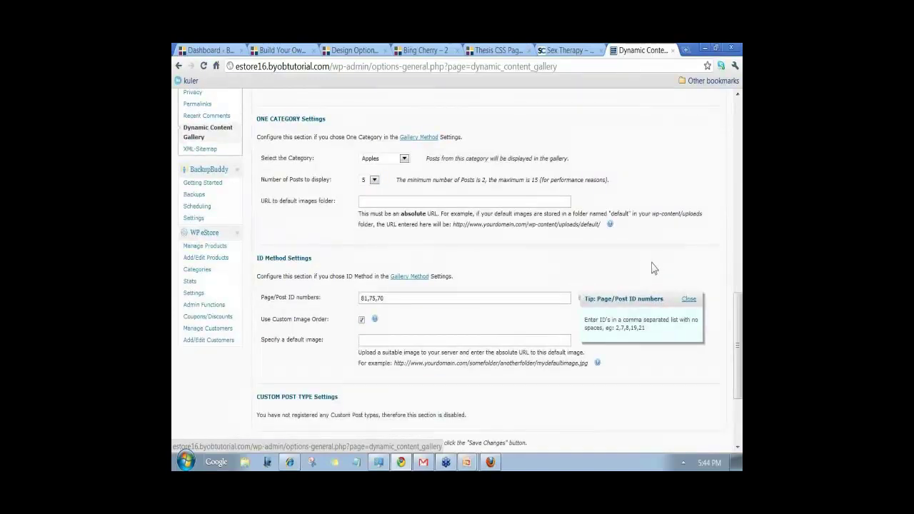
scroll(651, 269, "up", 8)
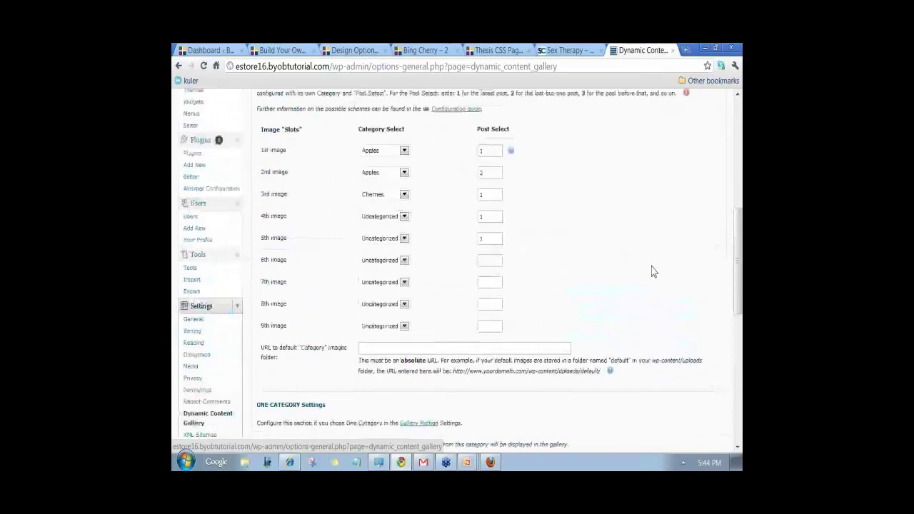
scroll(646, 282, "up", 4)
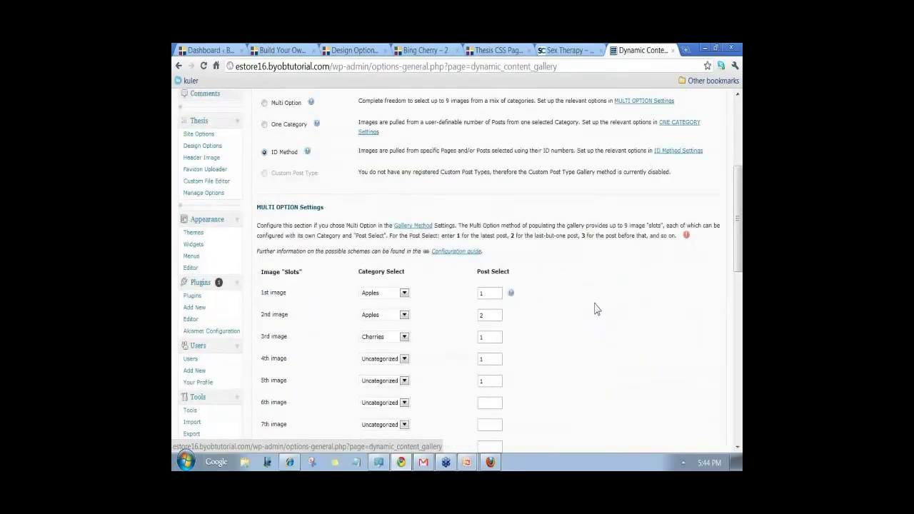
scroll(596, 308, "up", 4)
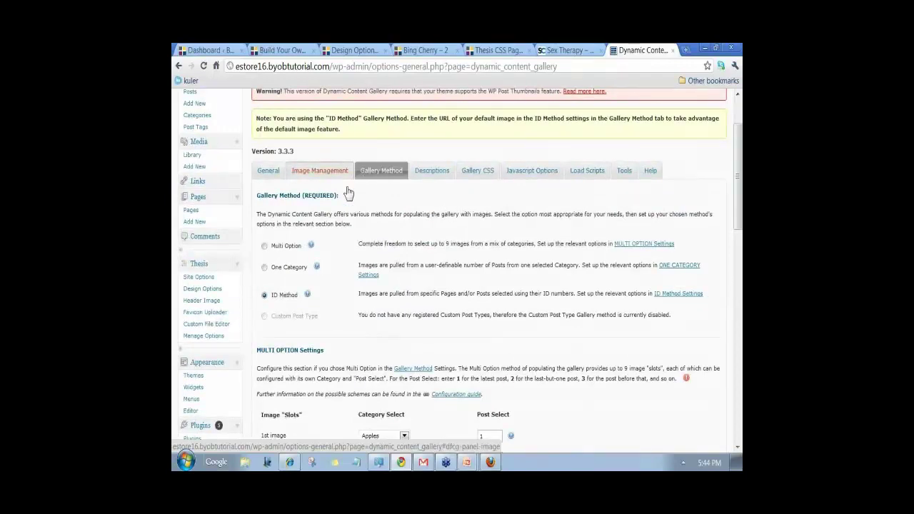
scroll(485, 225, "down", 4)
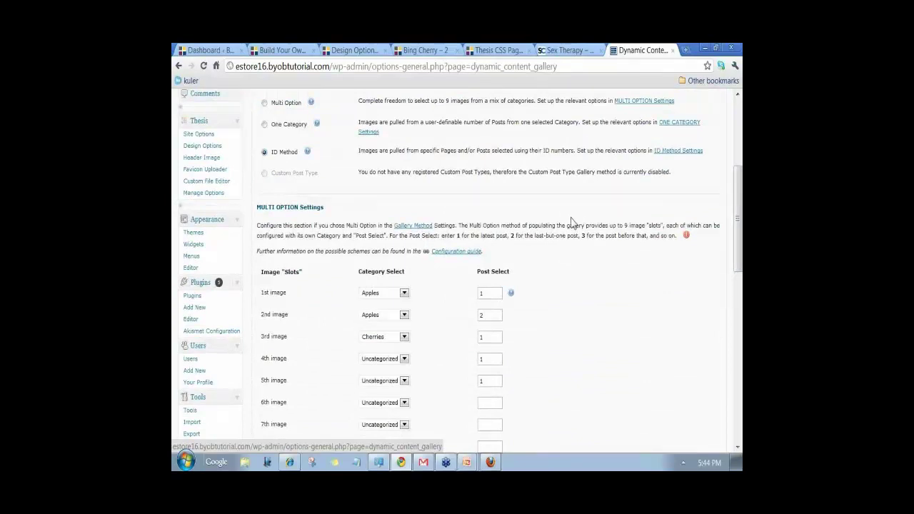
scroll(571, 223, "down", 4)
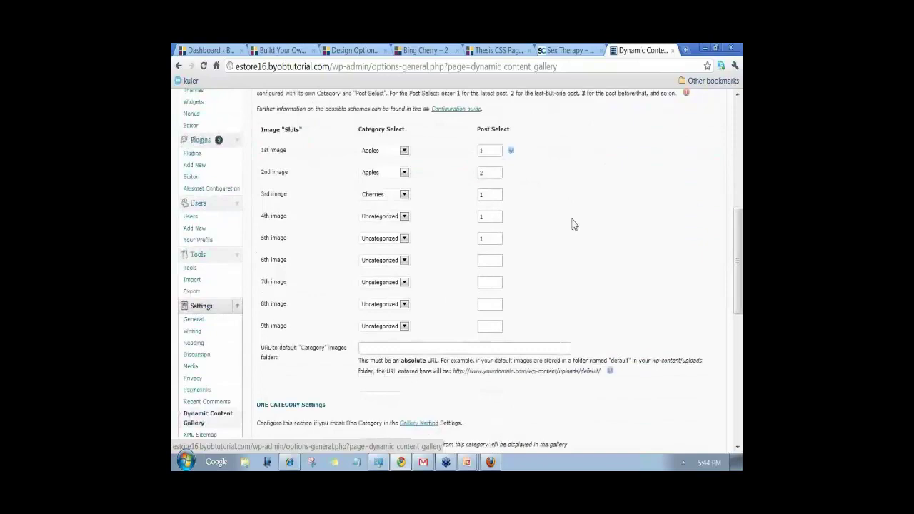
scroll(571, 223, "up", 4)
scroll(571, 223, "up", 4)
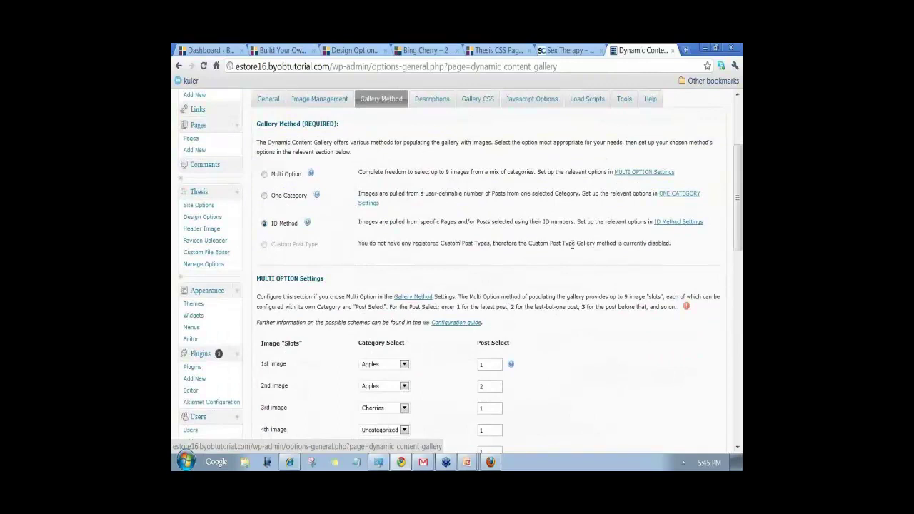
scroll(525, 255, "down", 5)
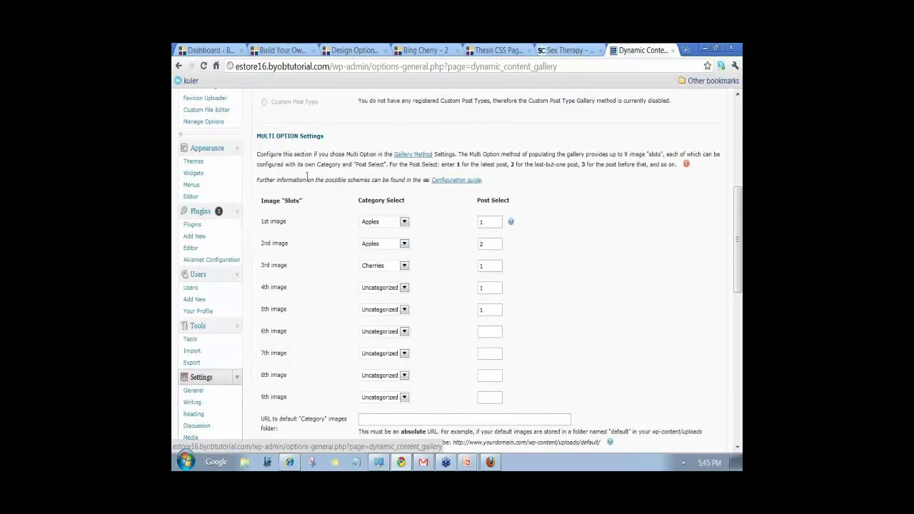
scroll(380, 203, "down", 2)
scroll(380, 204, "down", 2)
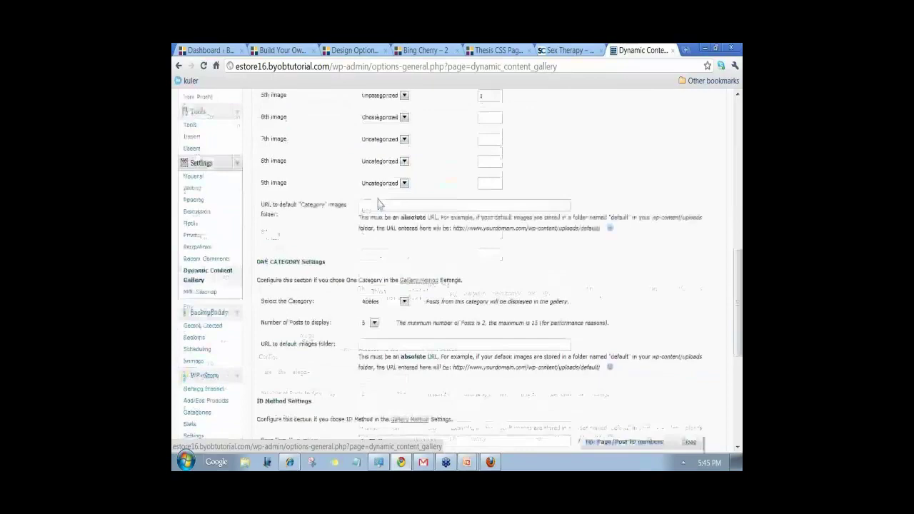
scroll(321, 214, "up", 10)
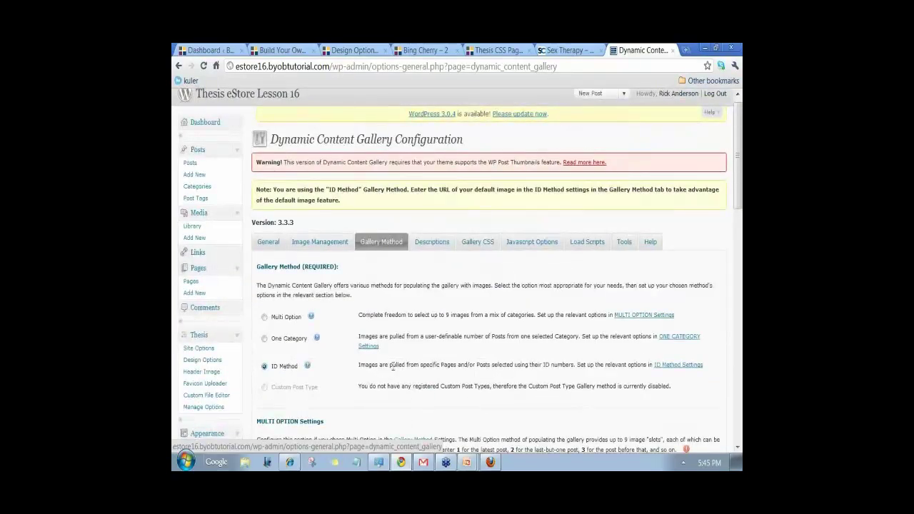
scroll(529, 376, "down", 8)
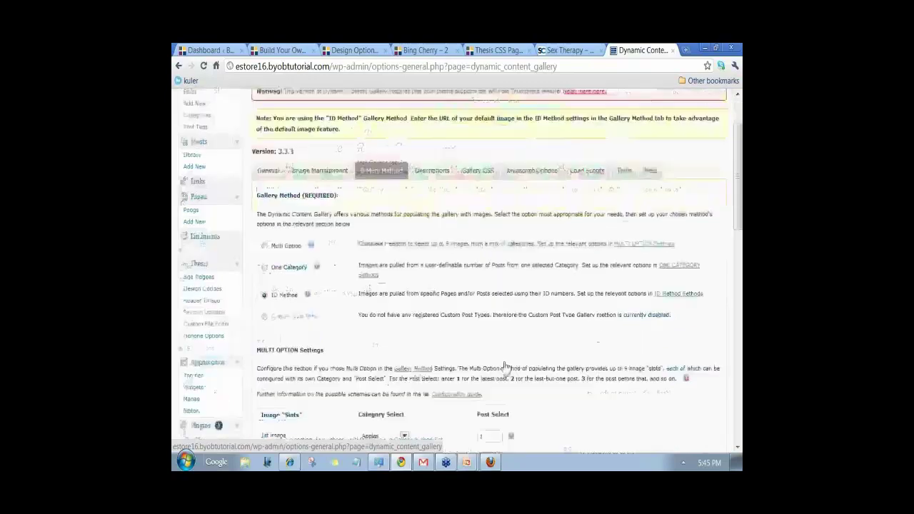
scroll(525, 337, "down", 7)
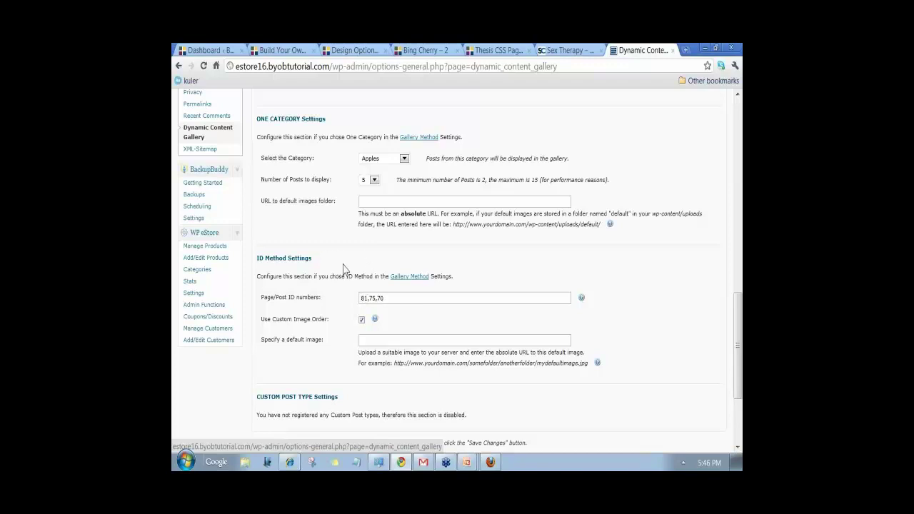
Scroll back to the top of the Dynamic Content Gallery settings page
scroll(342, 268, "up", 10)
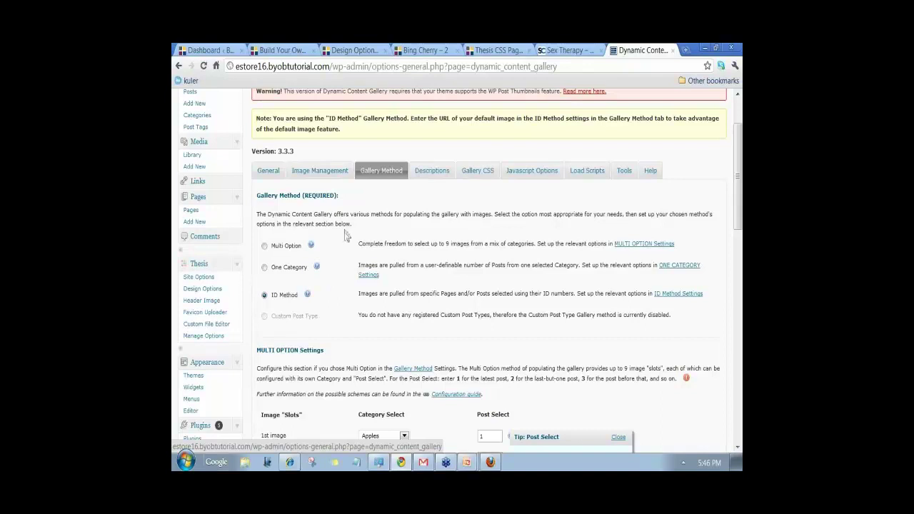
scroll(345, 239, "up", 2)
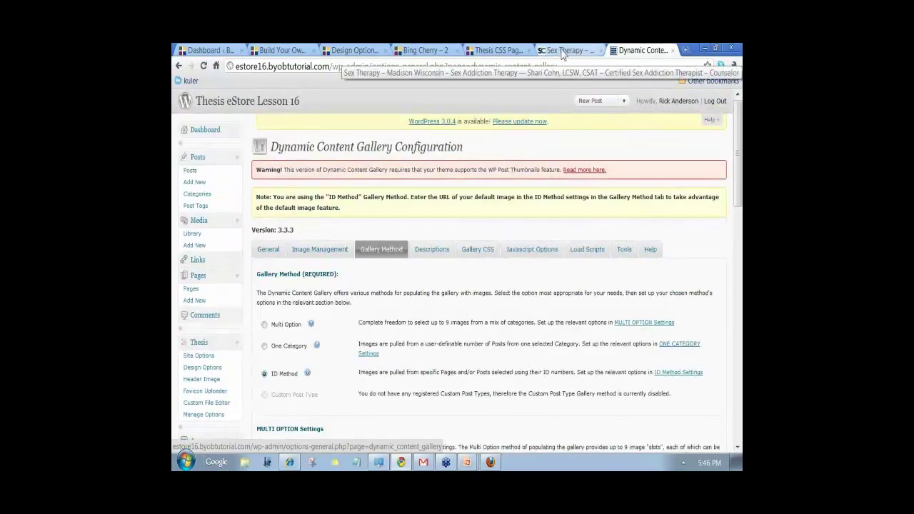
left_click(548, 51)
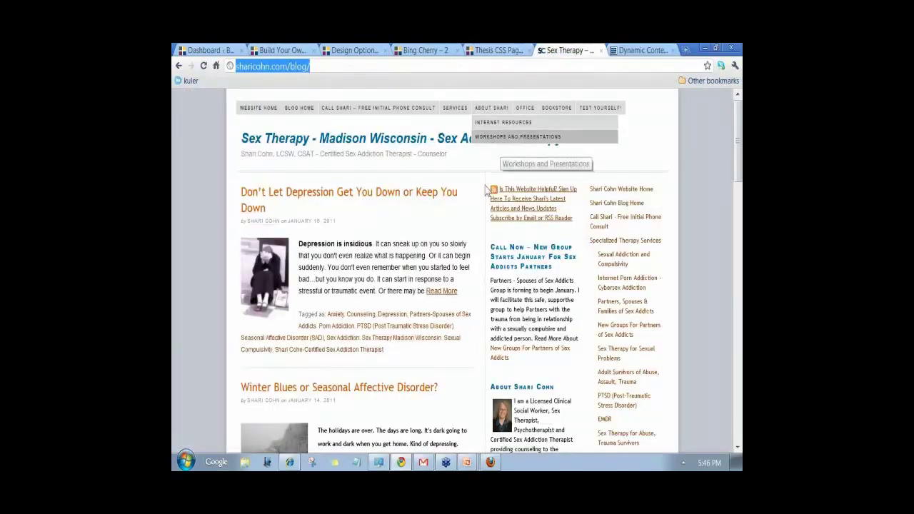